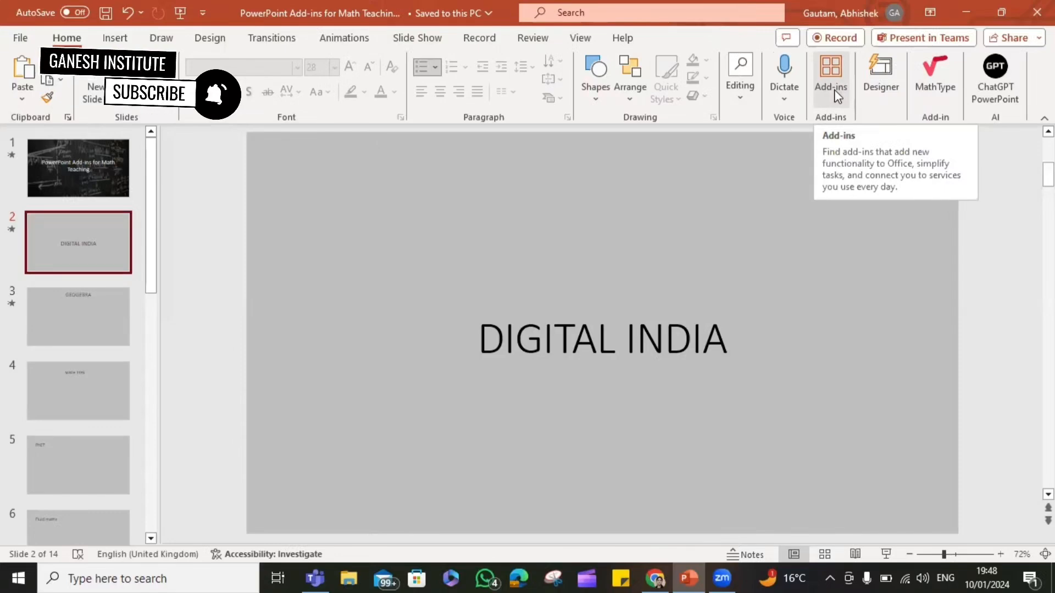
Browse the popular add-ins, search the Office Add-ins store for MATH, and close the store.
left_click(837, 96)
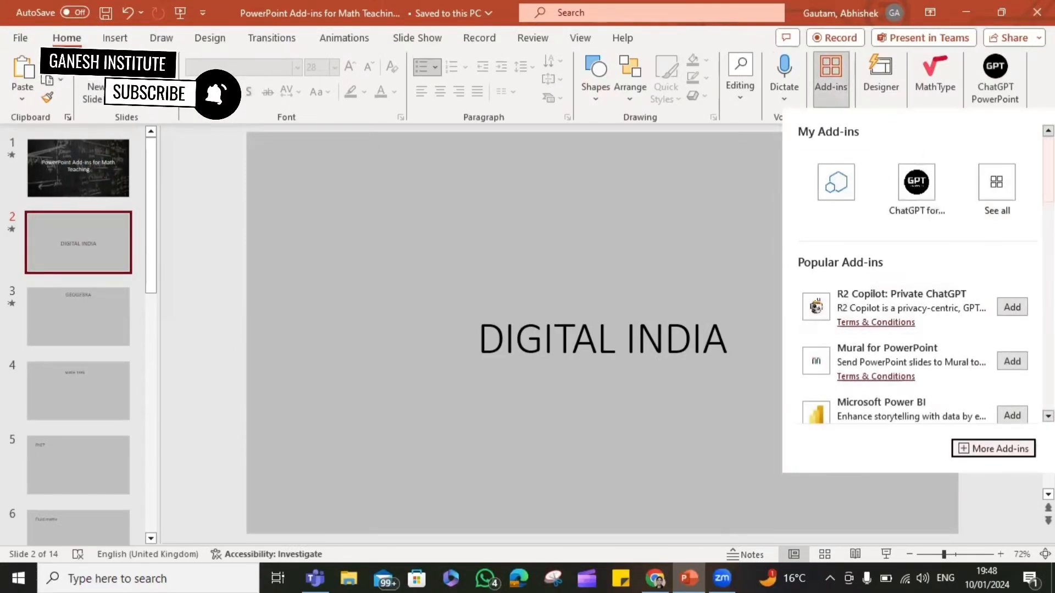
scroll(912, 274, "down", 10)
scroll(912, 274, "up", 10)
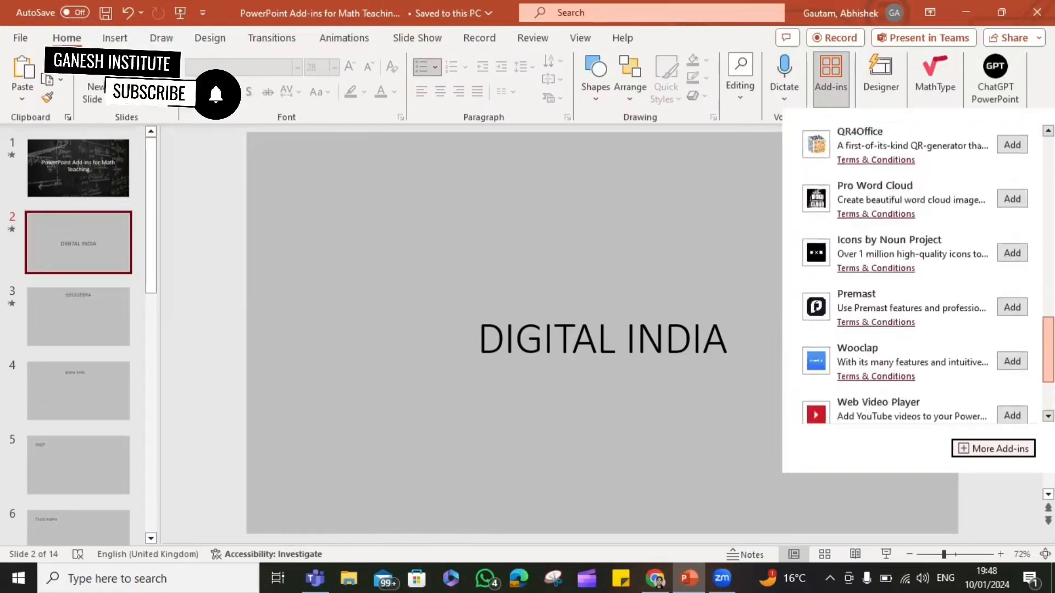
left_click(993, 449)
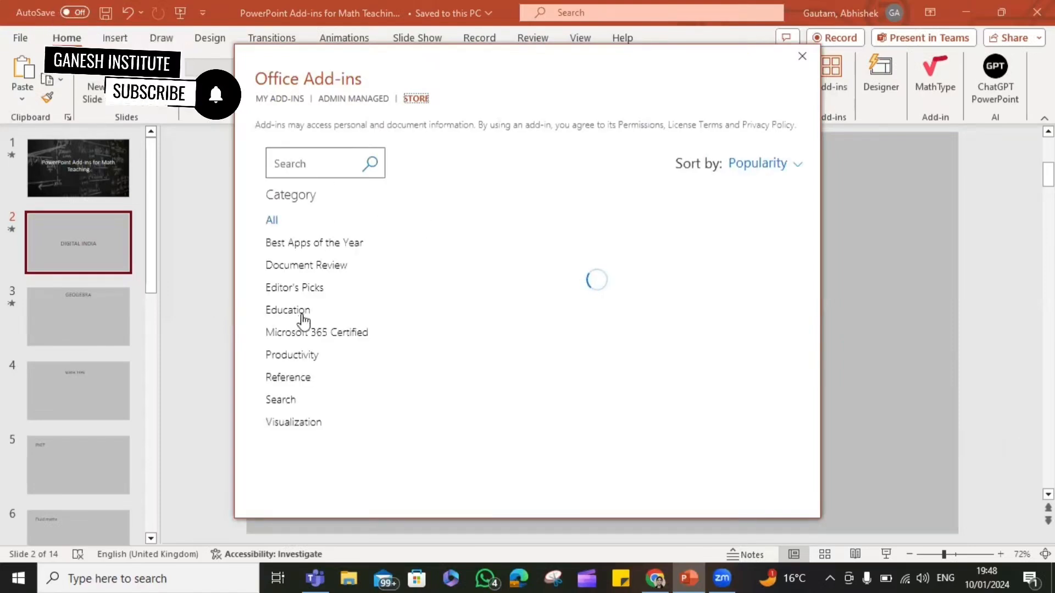
left_click(329, 165)
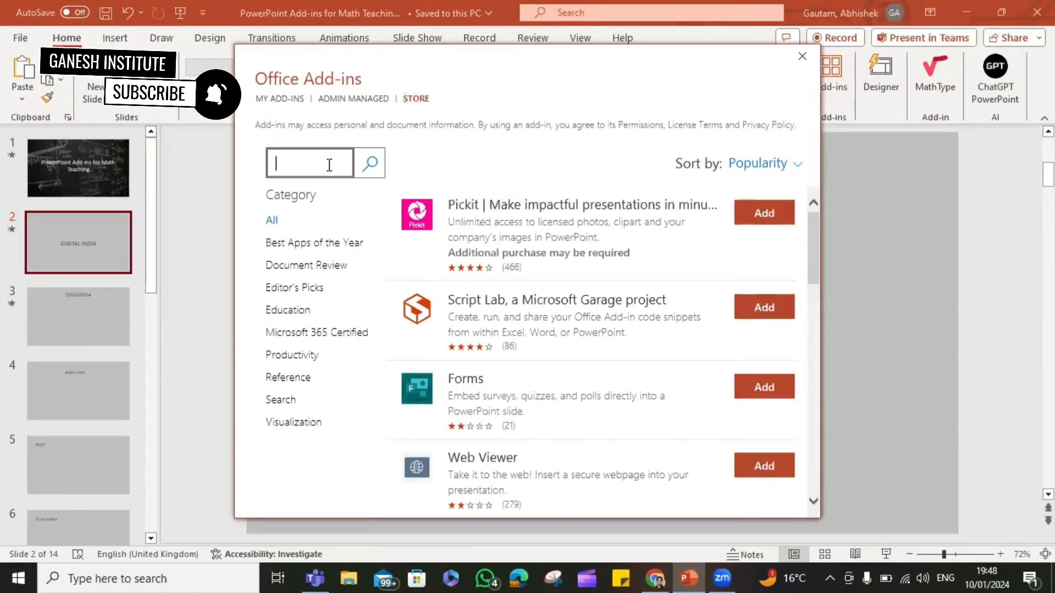
type("MATH")
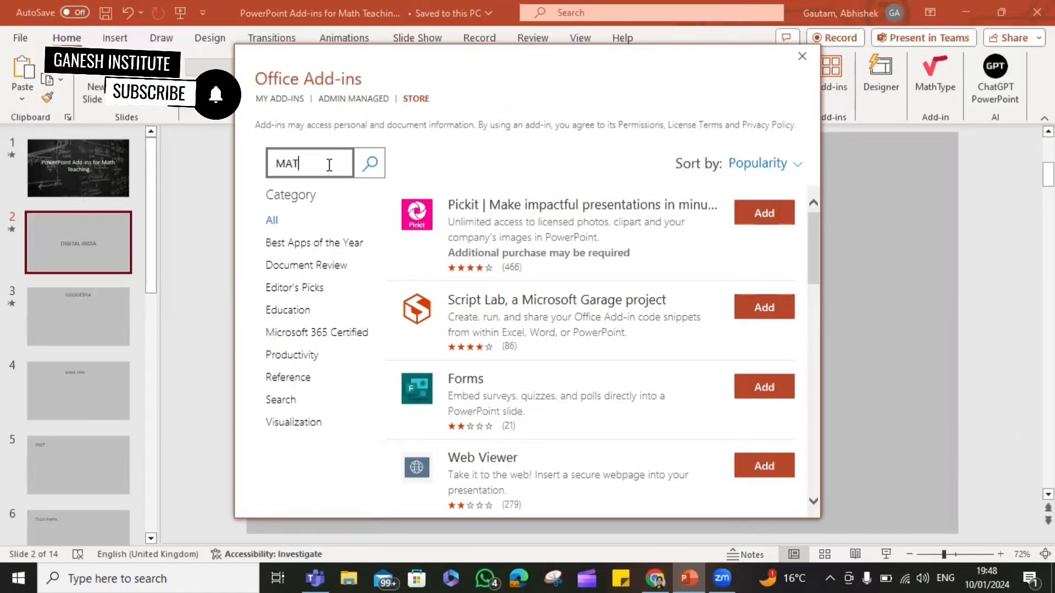
left_click(368, 171)
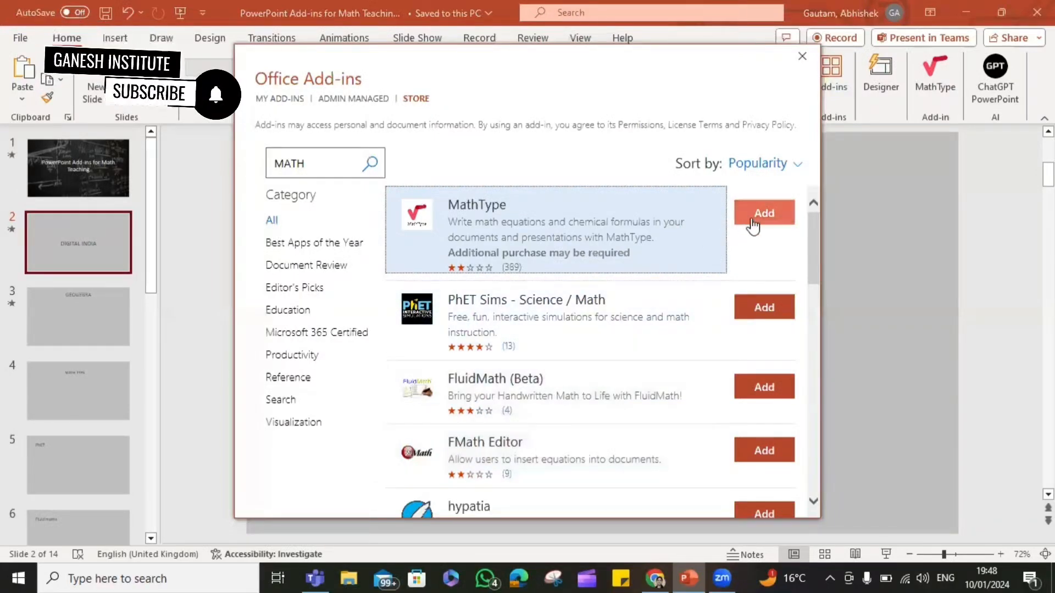
left_click(803, 56)
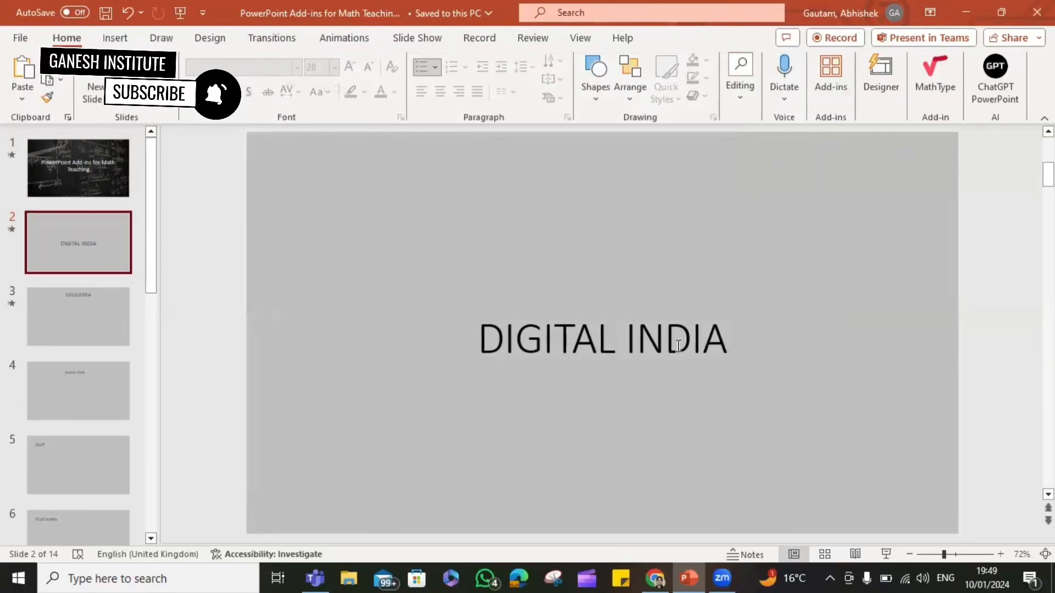
Go to the GEOGEBRA slide and try to insert the GeoGebra add-in from the full list of installed add-ins.
left_click(100, 312)
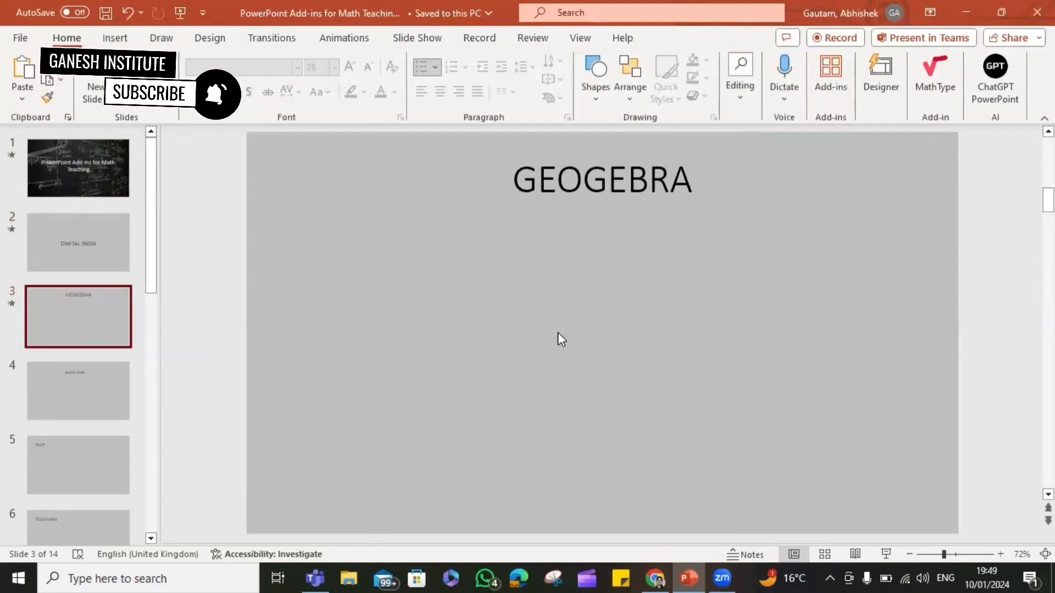
left_click(832, 80)
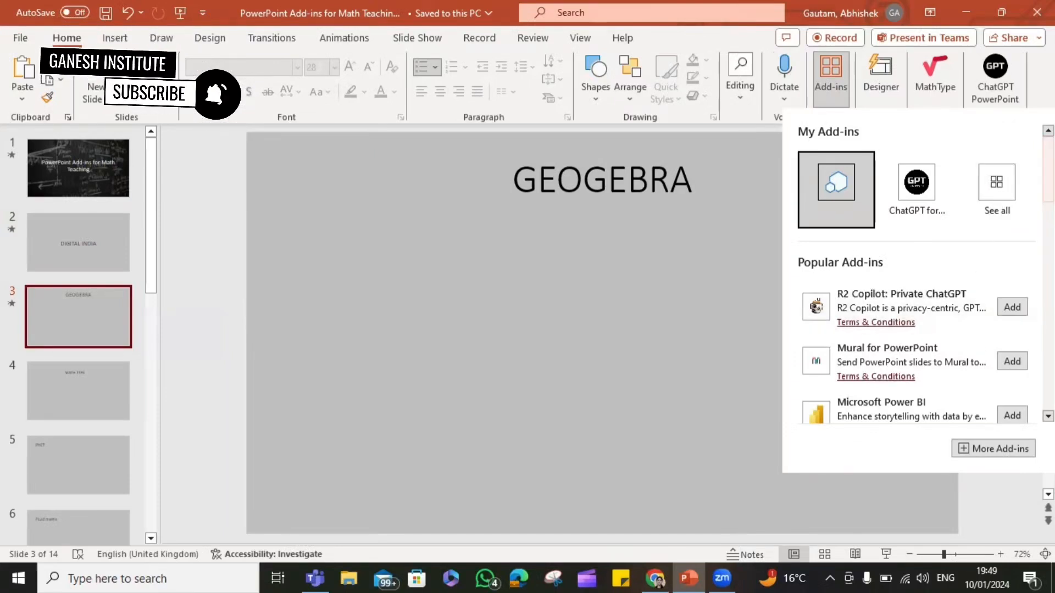
scroll(913, 219, "down", 1)
scroll(913, 220, "up", 1)
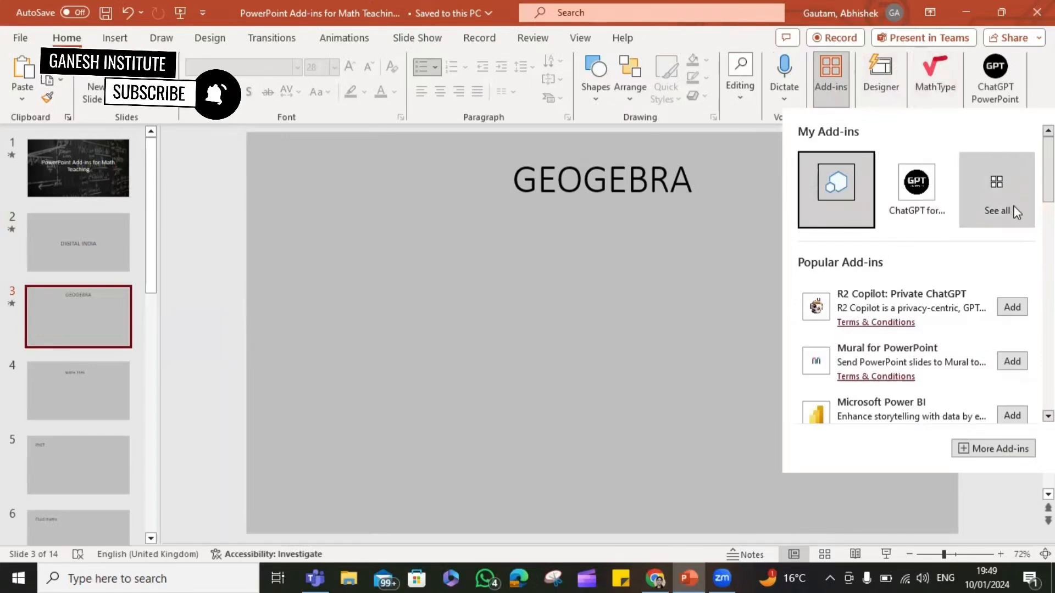
left_click(1011, 180)
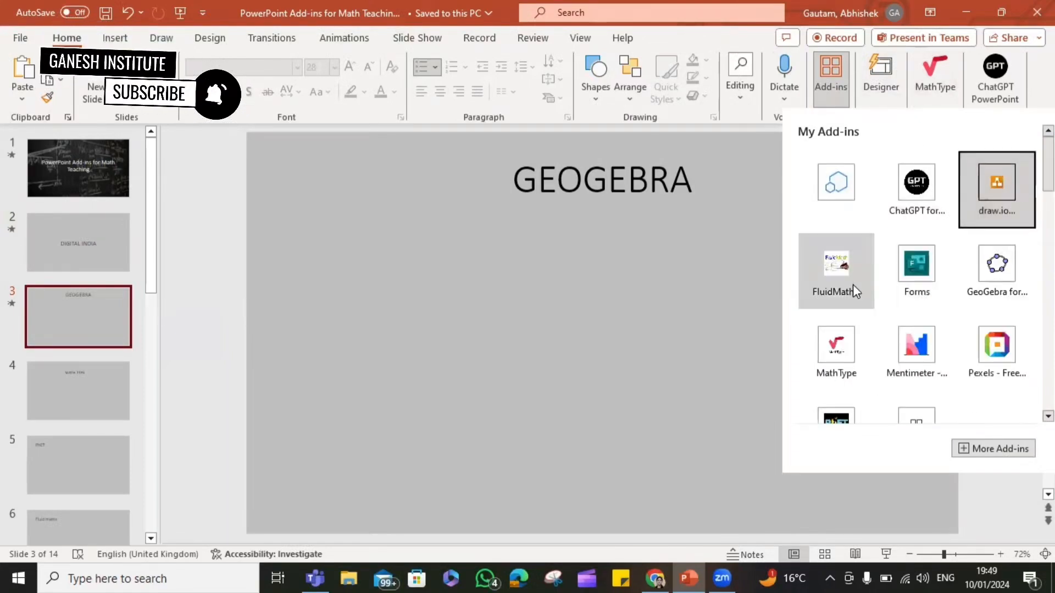
scroll(996, 219, "down", 1)
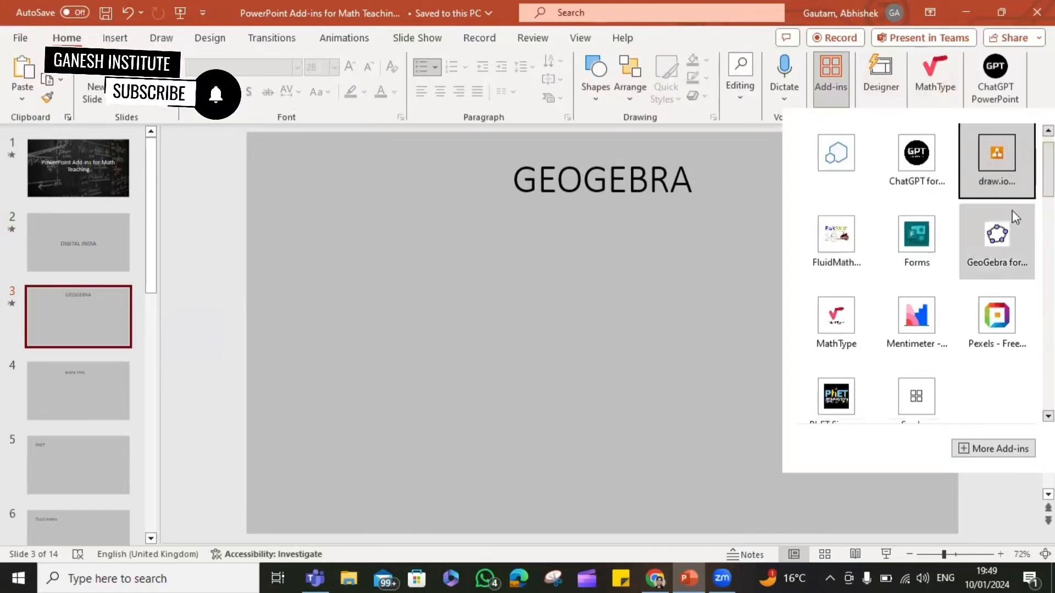
left_click(1001, 242)
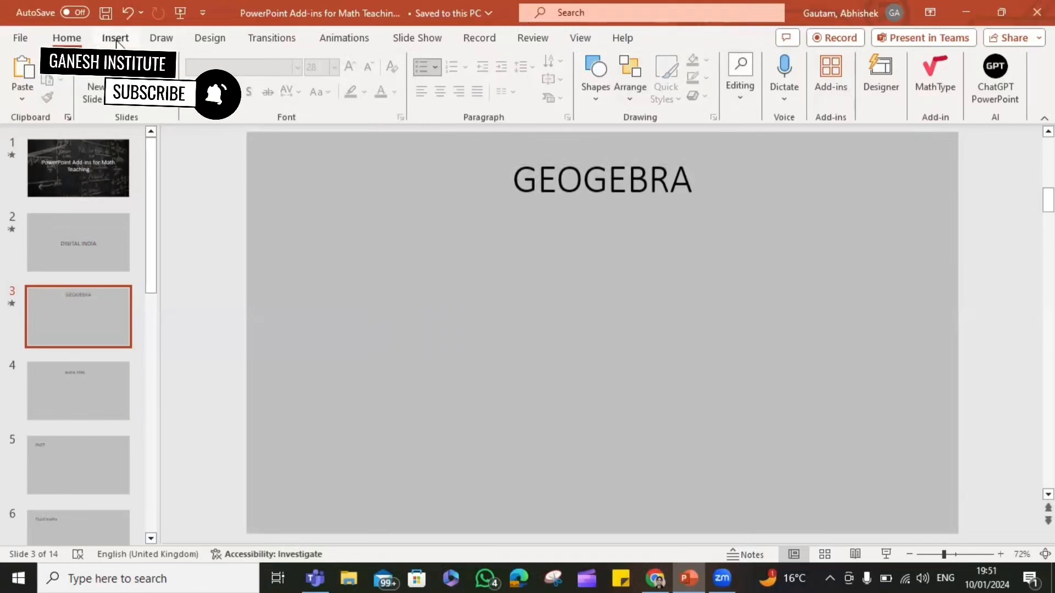
Draw a wide text box in the middle of the GEOGEBRA slide and insert the GeoGebra add-in.
left_click(115, 37)
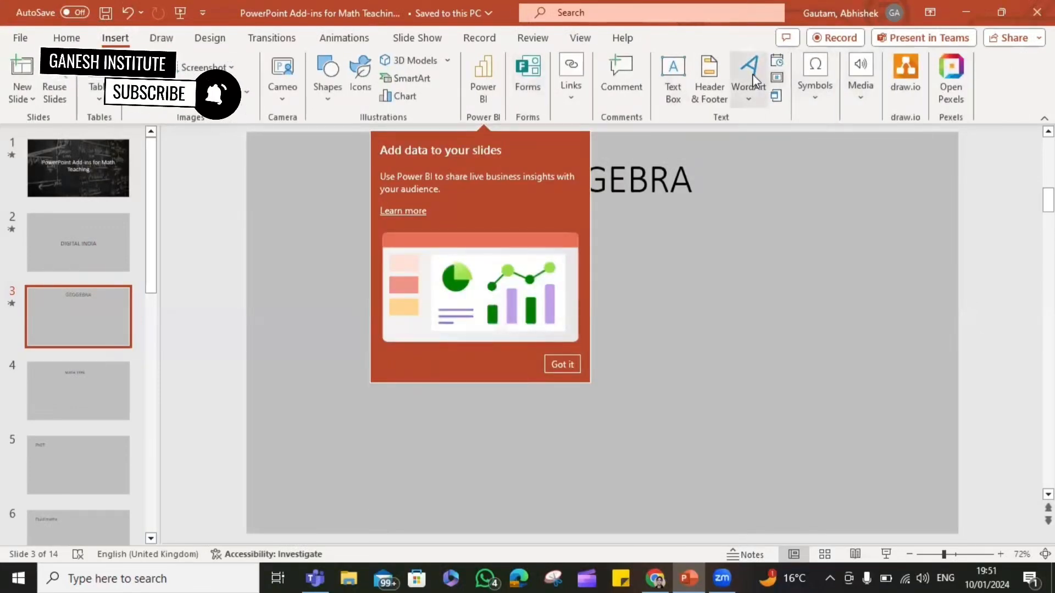
left_click(671, 79)
left_click_drag(572, 302, 628, 360)
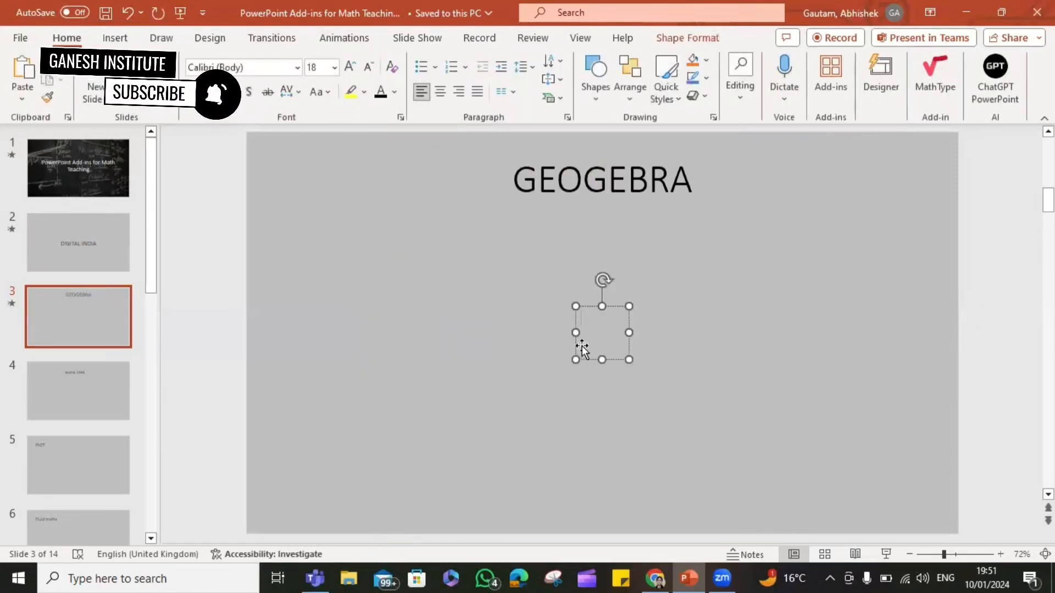
left_click_drag(449, 327, 407, 307)
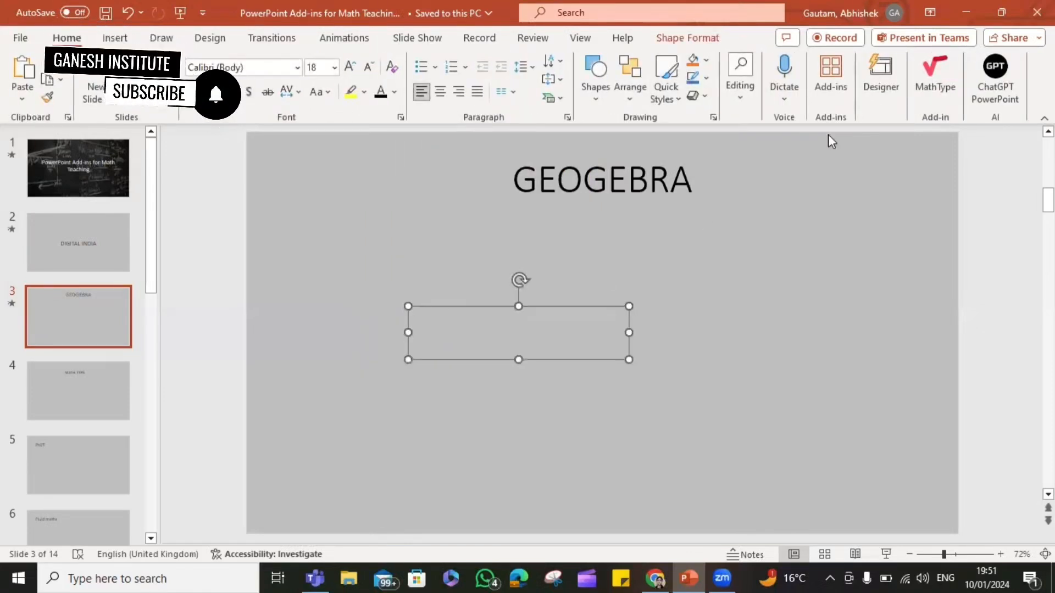
left_click(831, 76)
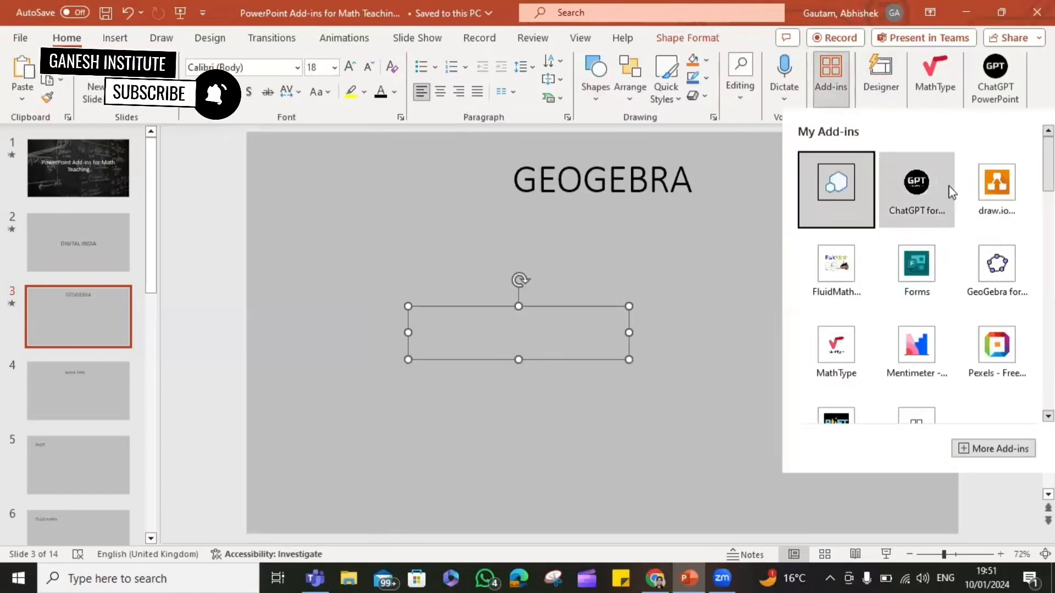
left_click(993, 291)
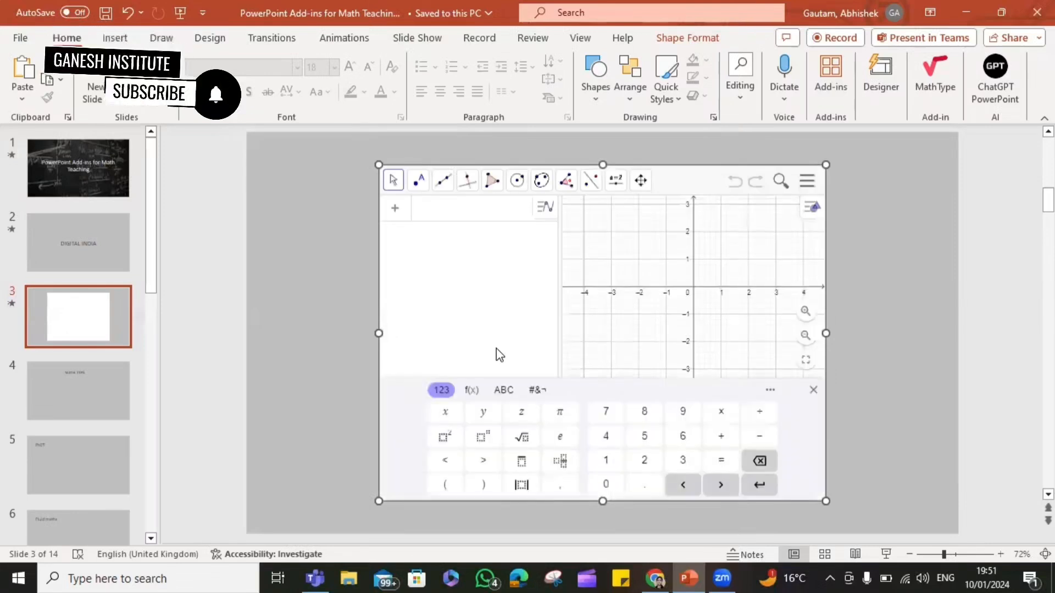
Examine the letter, function and number layouts of GeoGebra's on-screen keyboard.
left_click(496, 348)
left_click(505, 390)
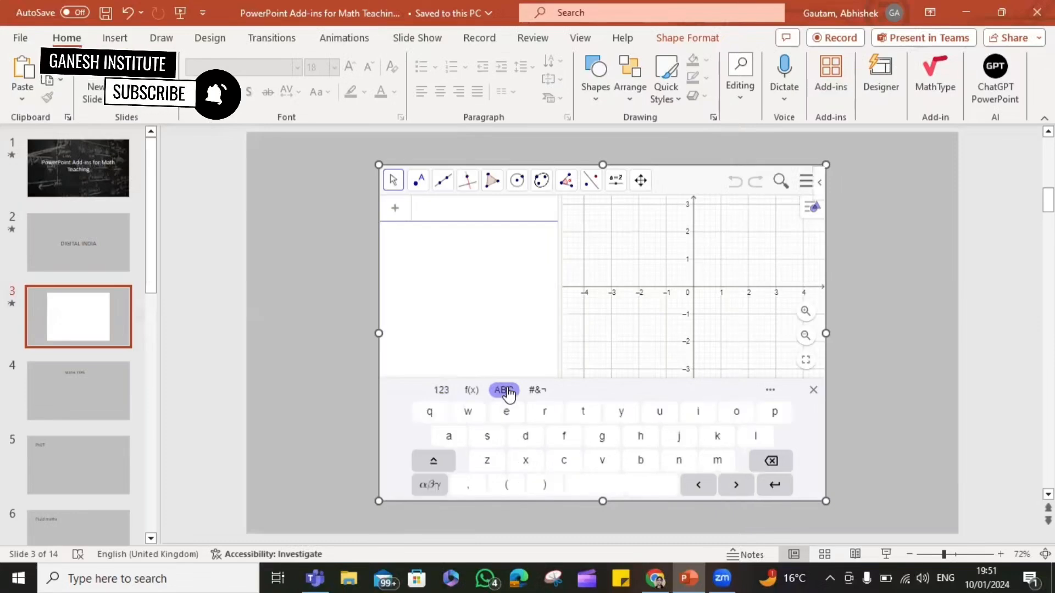
left_click(470, 390)
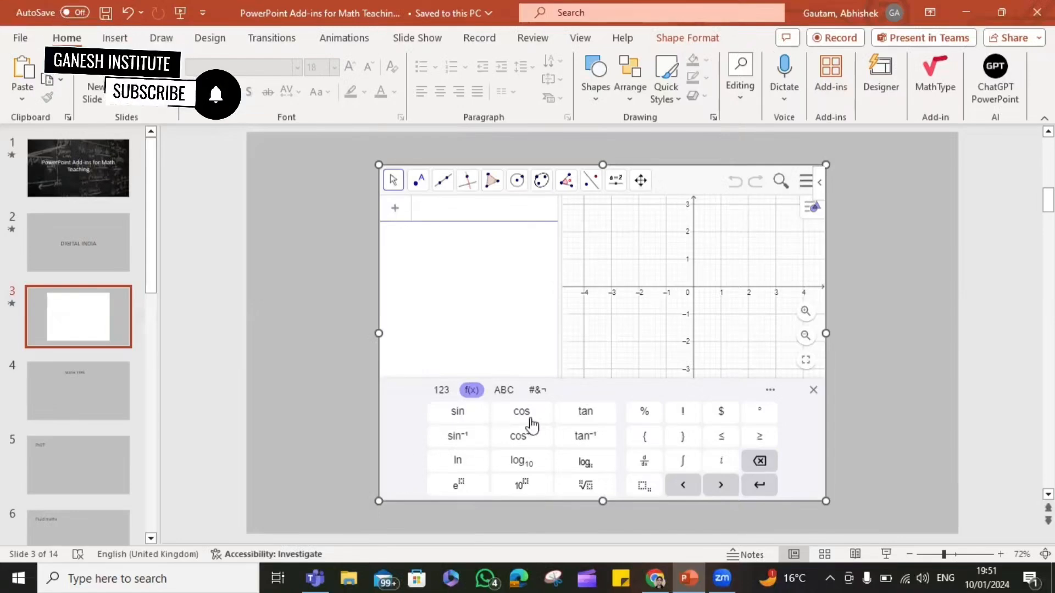
left_click(441, 391)
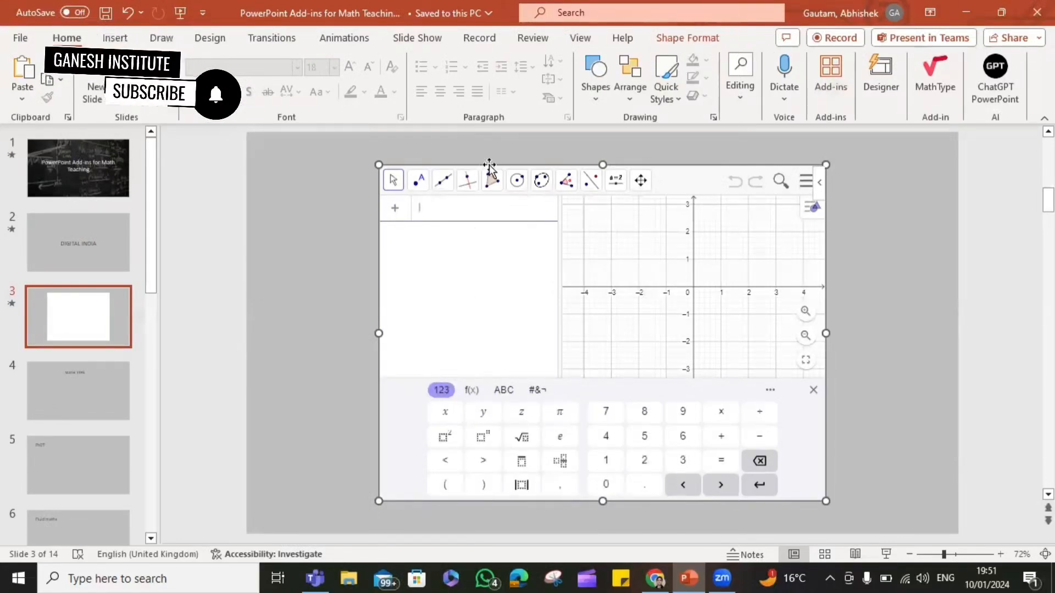
Draw a circle with centre at the origin and radius 5, and enlarge the GeoGebra frame up to the slide's upper edge.
left_click(517, 186)
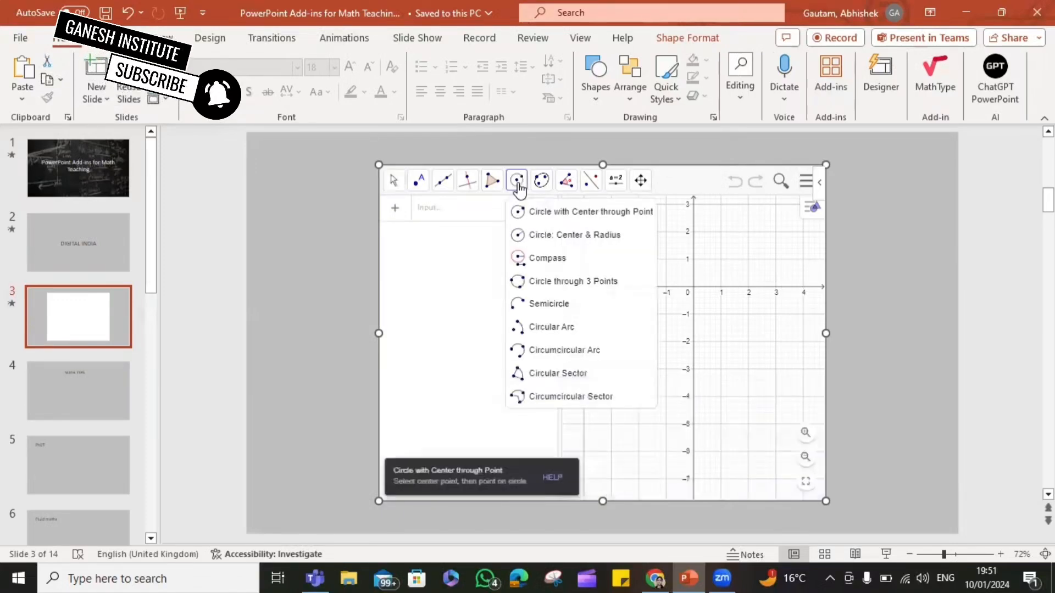
left_click(559, 241)
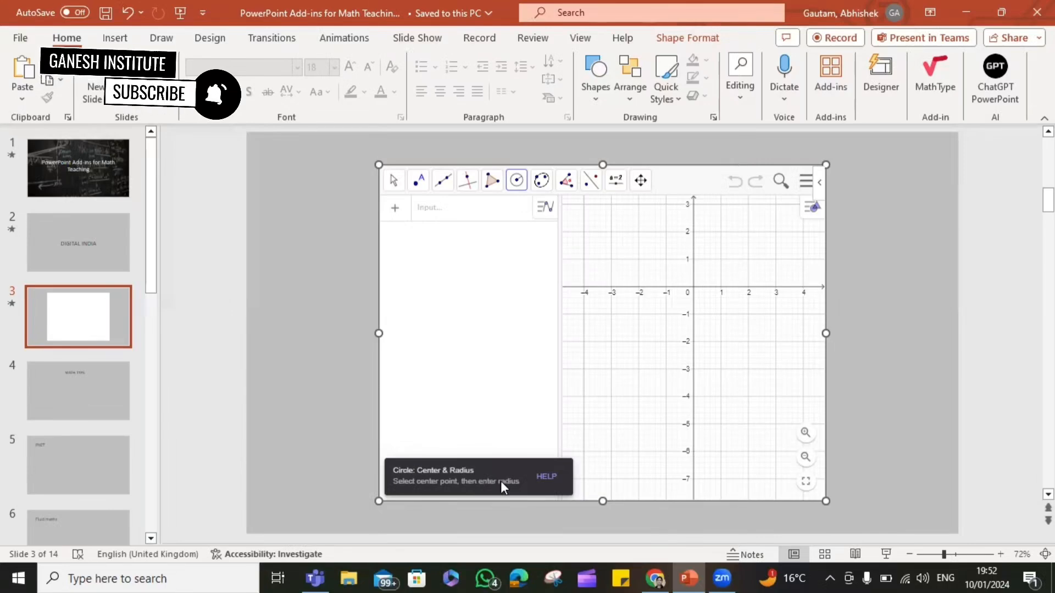
left_click(694, 291)
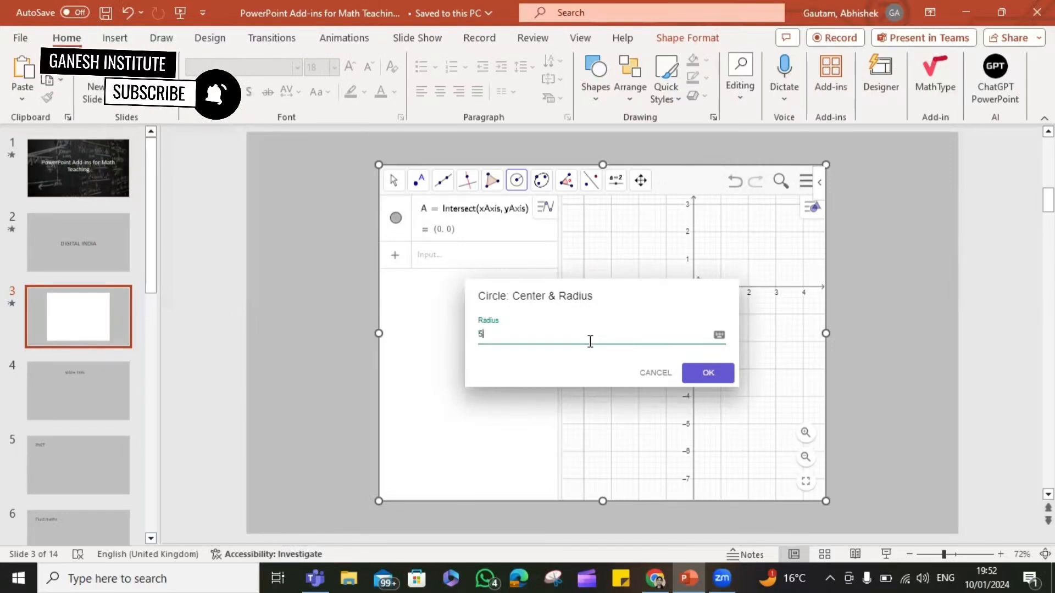
left_click(707, 377)
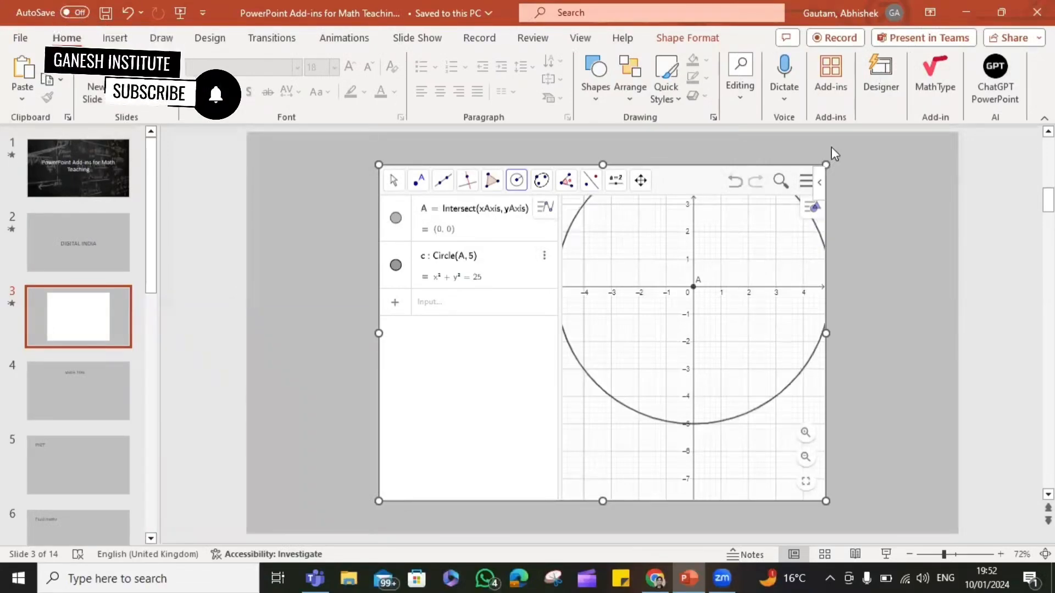
left_click_drag(826, 163, 879, 133)
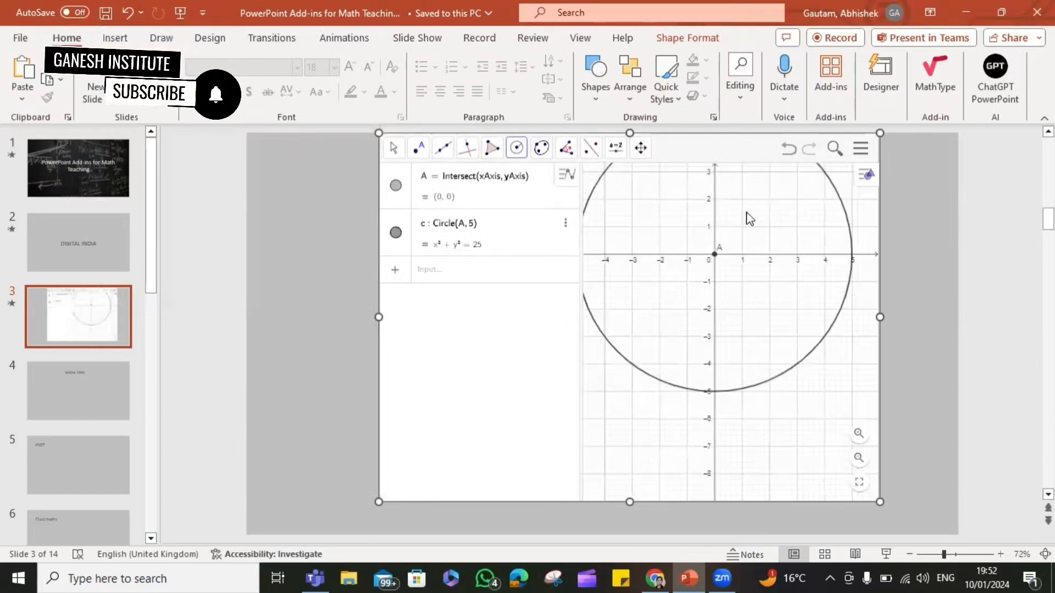
Set the radius in the circle's definition to 3.
left_click(472, 227)
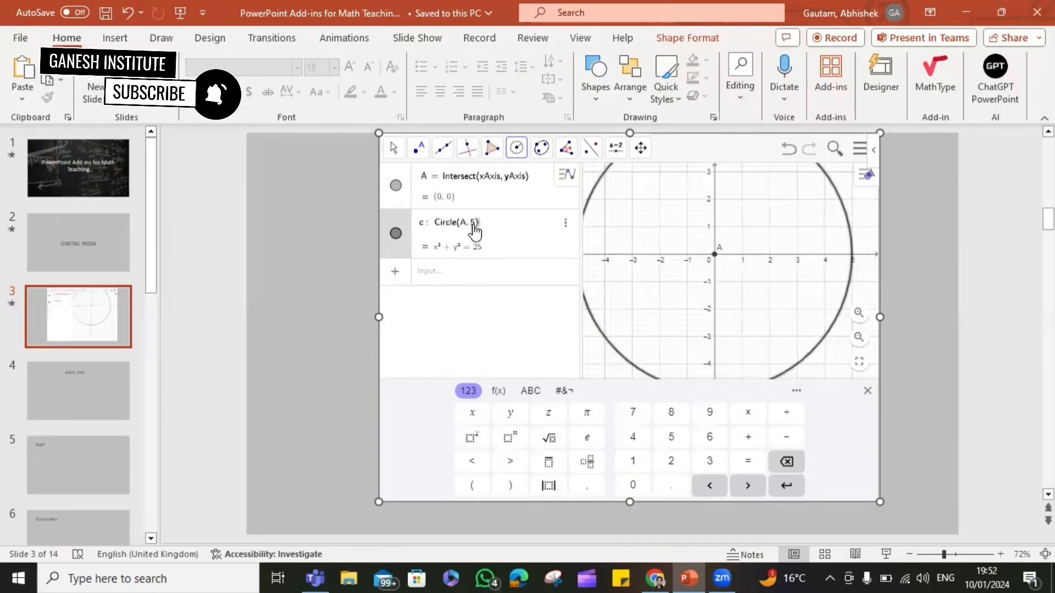
key("BackSpace")
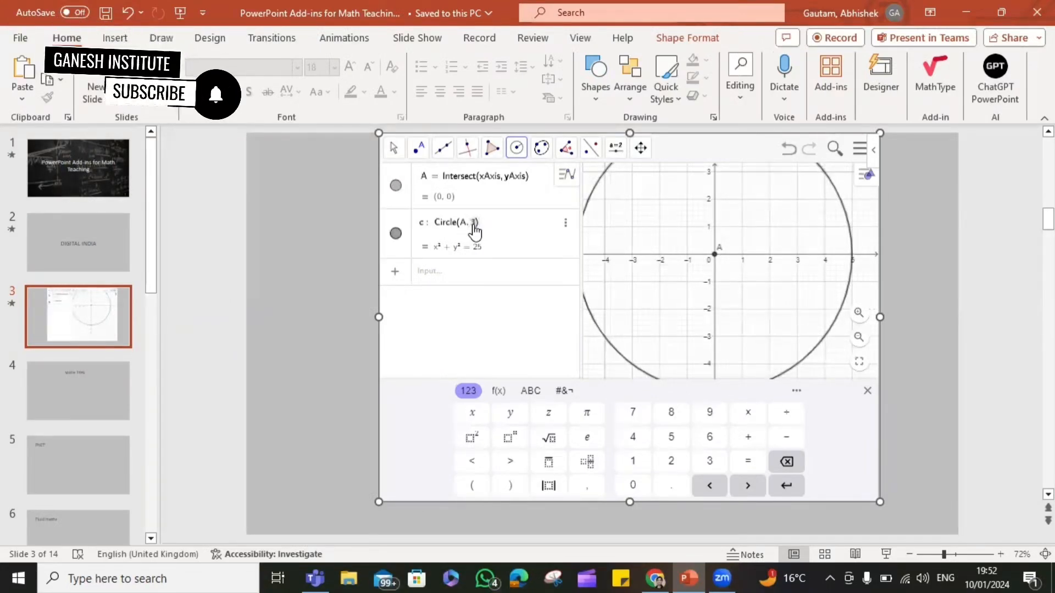
type("3")
left_click(476, 306)
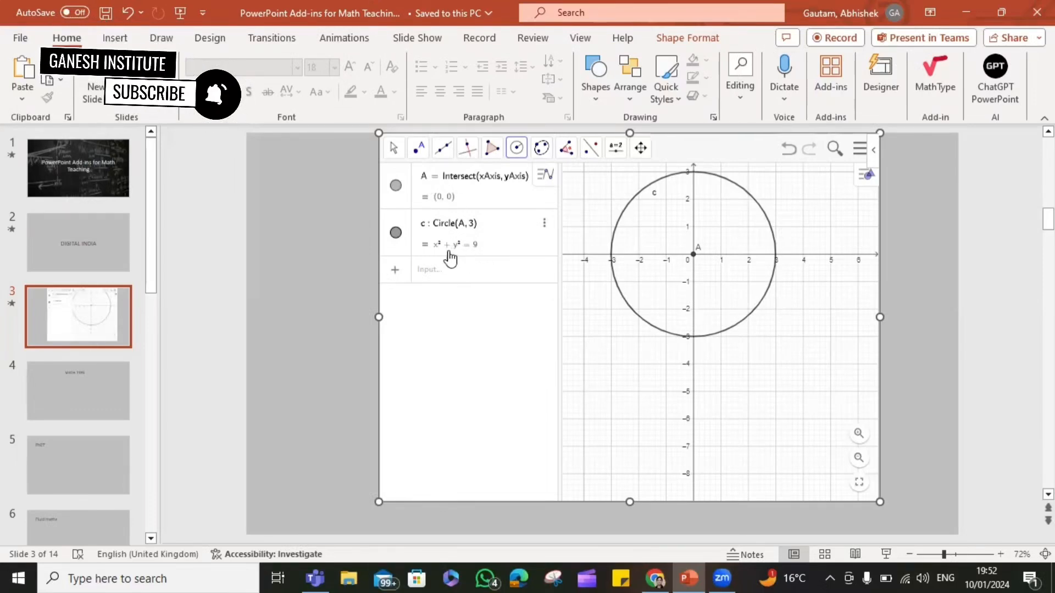
Add a second circle to the GeoGebra graph with the equation x² + y² = 4.
left_click(395, 269)
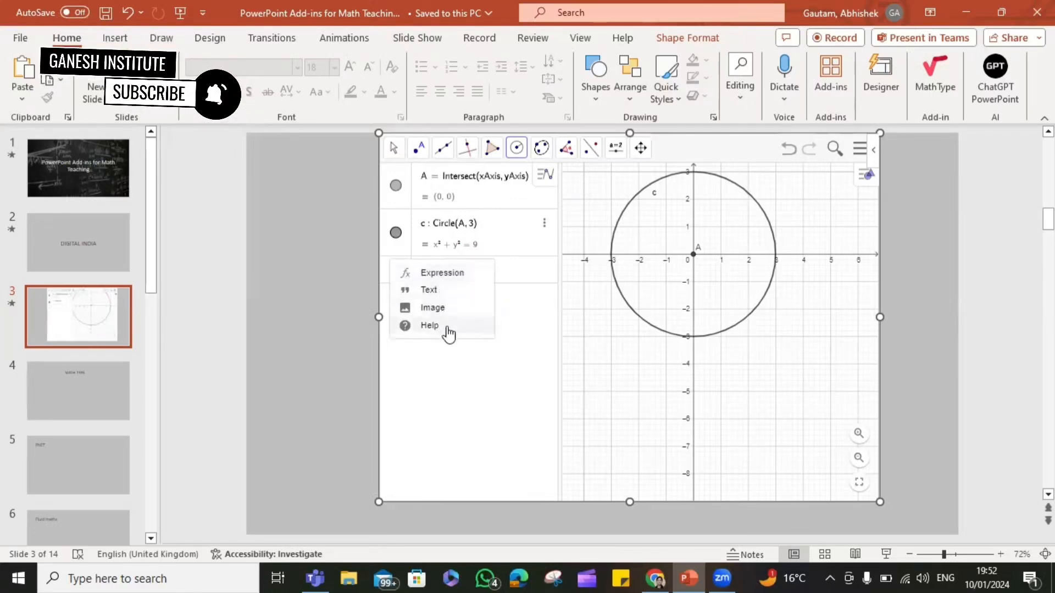
left_click(513, 278)
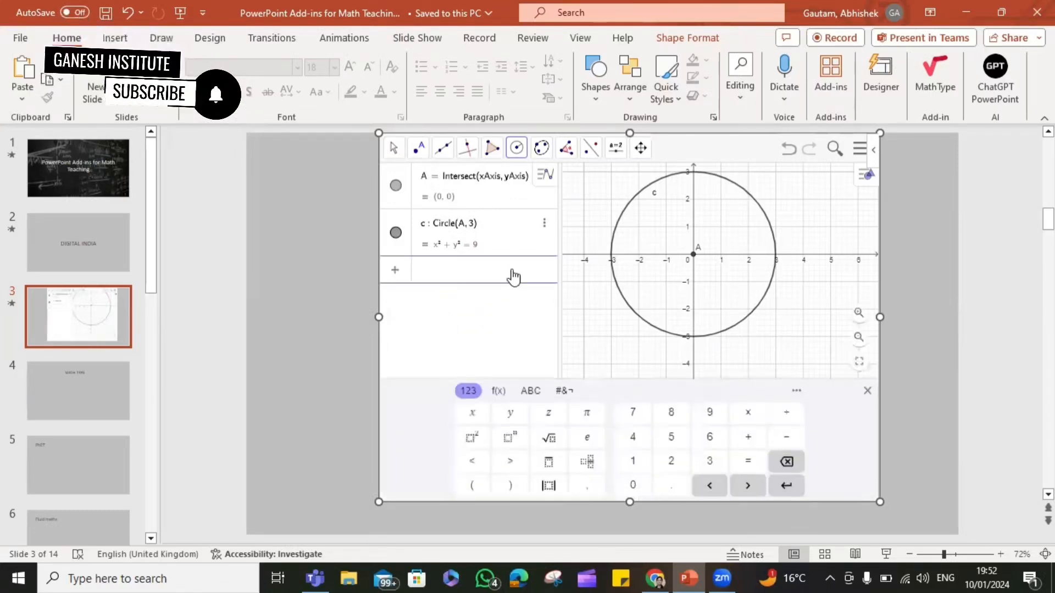
left_click(470, 420)
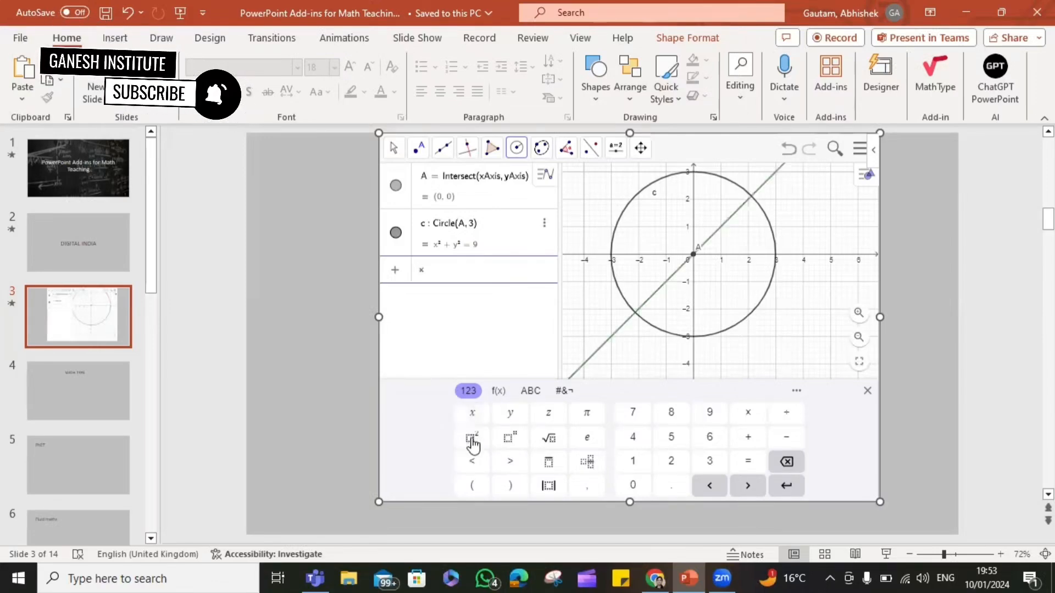
left_click(472, 438)
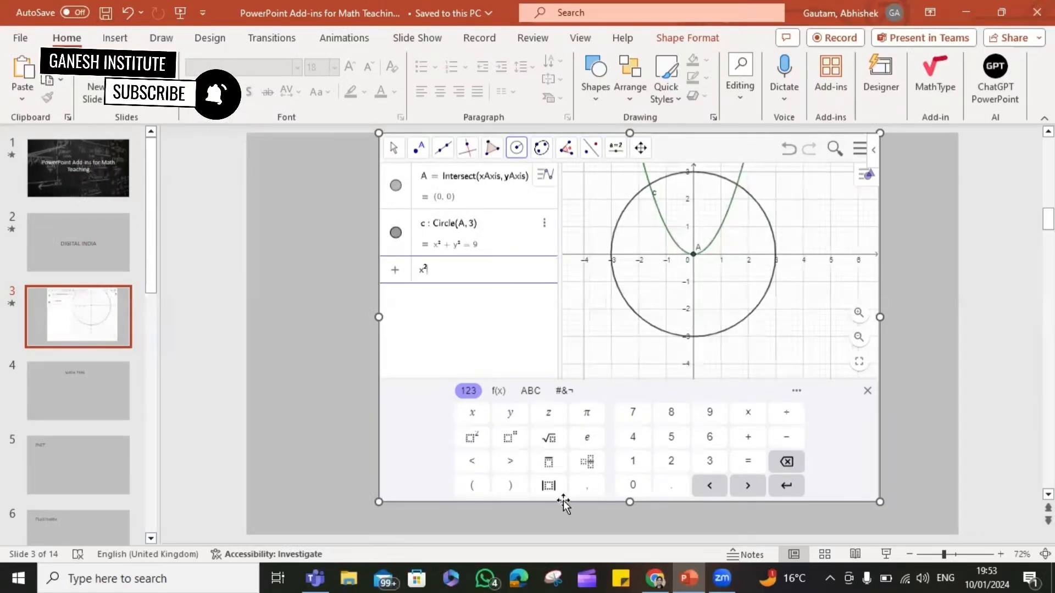
left_click(744, 444)
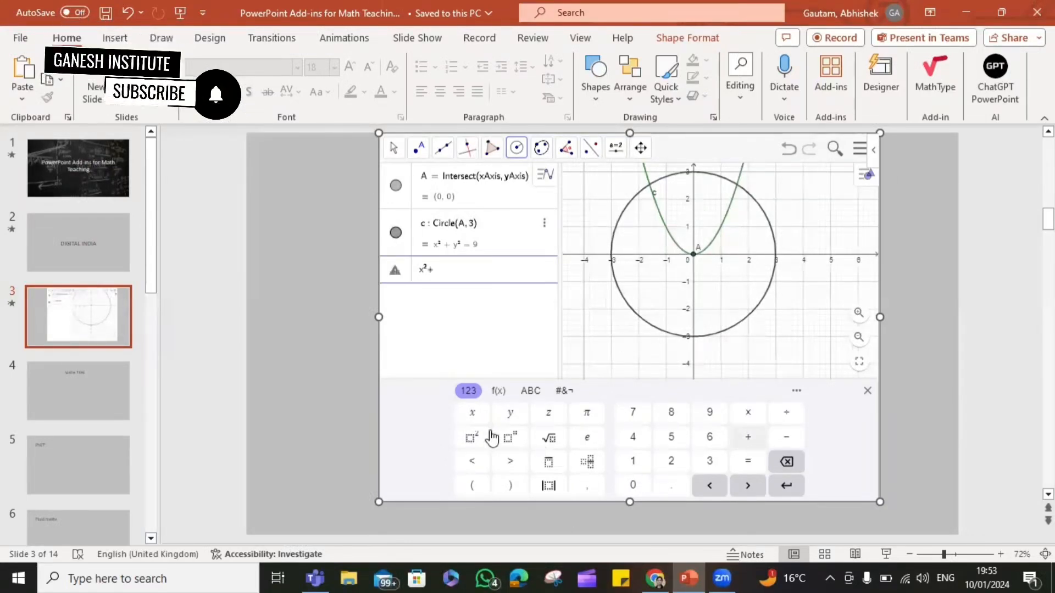
left_click(509, 413)
left_click(472, 437)
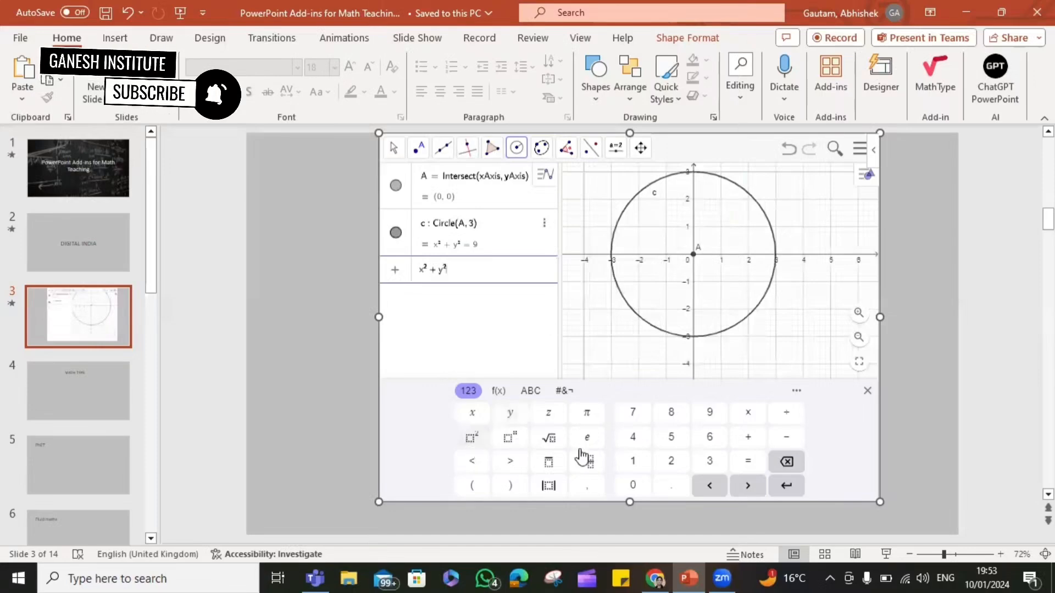
left_click(746, 464)
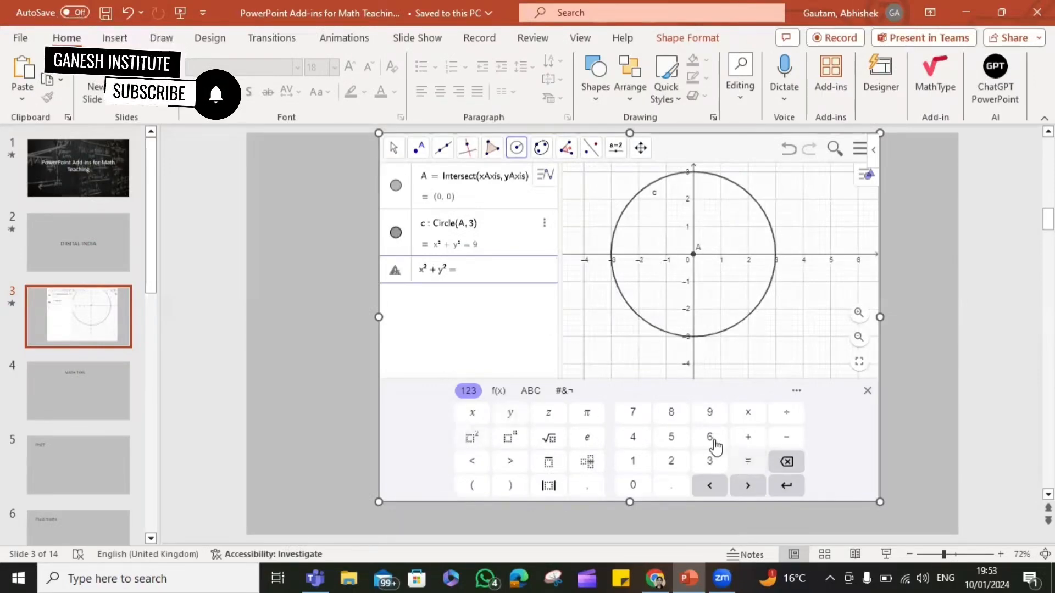
left_click(637, 439)
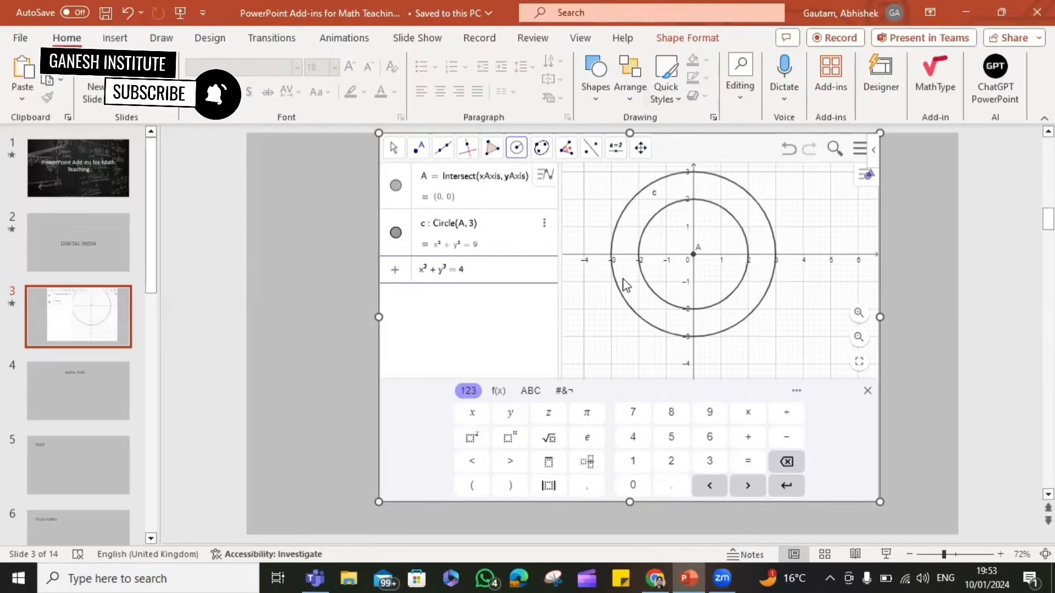
Draw a closed polygon through (0, -5), (4, 0), (0, 3) and (-3, 0) on the GeoGebra graph.
left_click(492, 148)
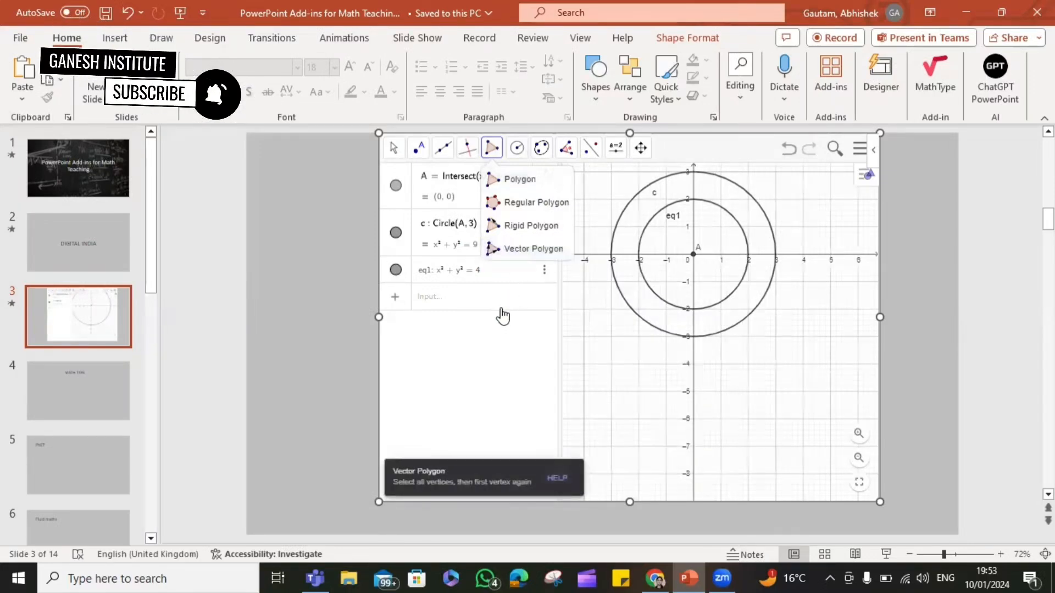
left_click(503, 181)
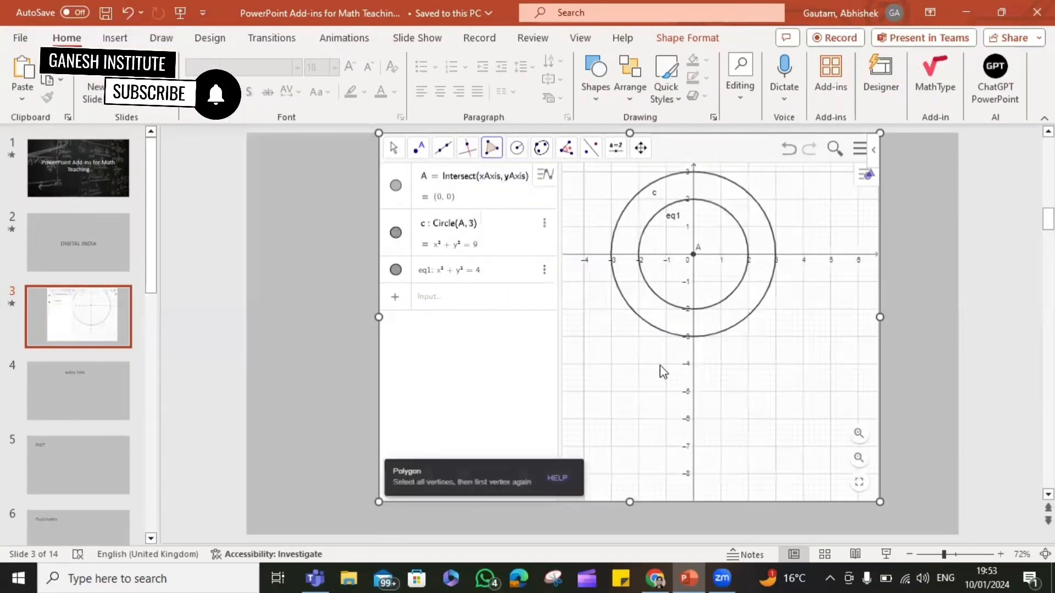
left_click(693, 392)
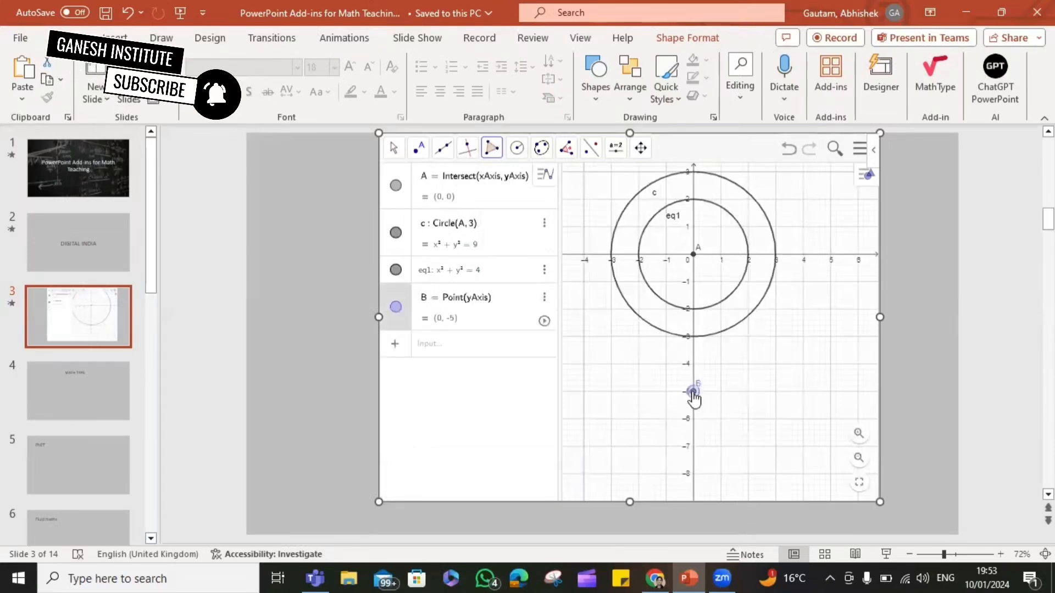
left_click(803, 256)
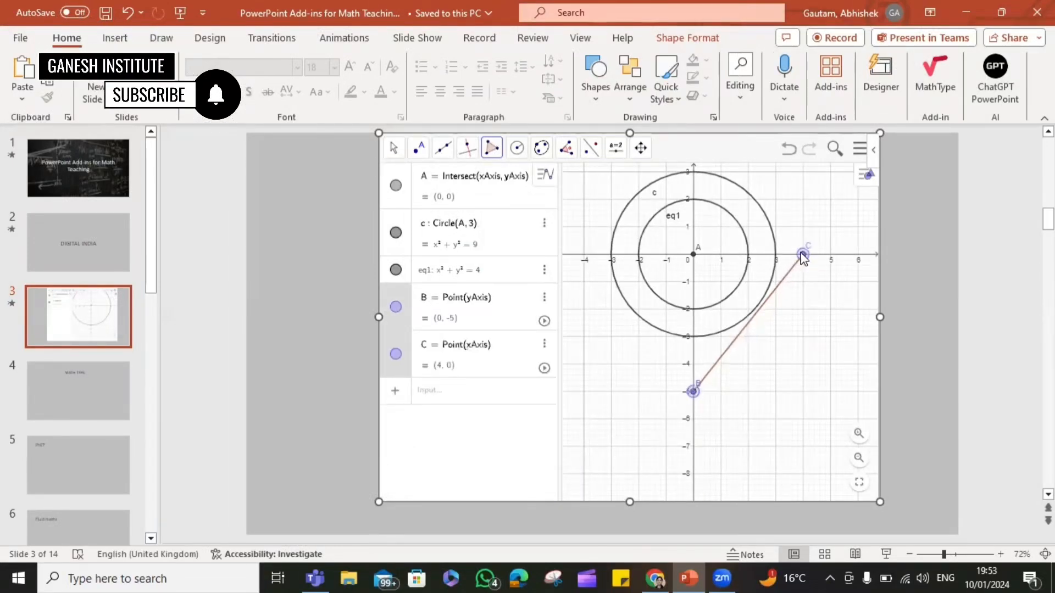
left_click(694, 175)
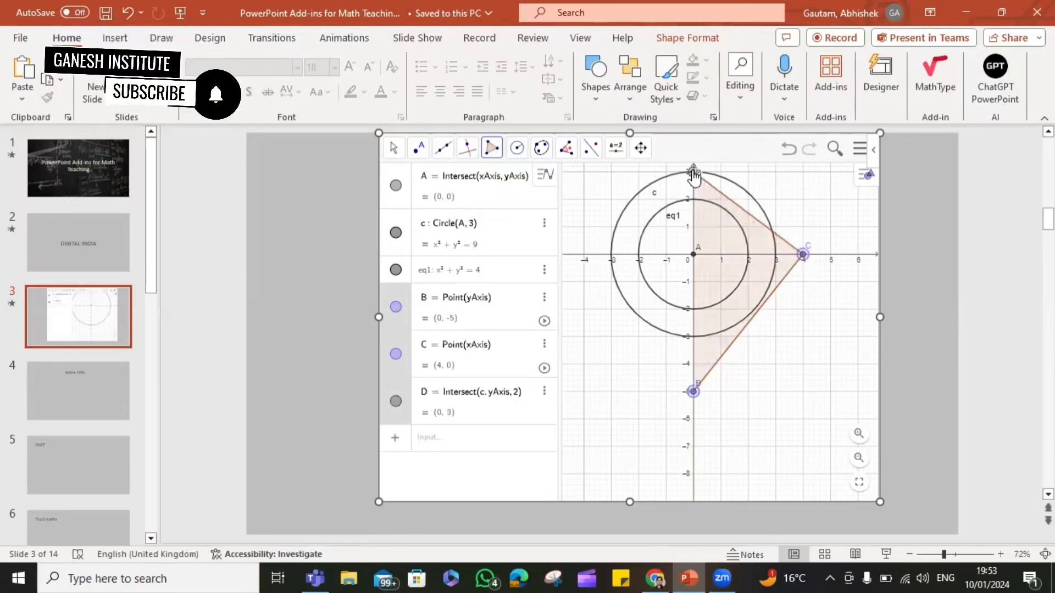
left_click(611, 254)
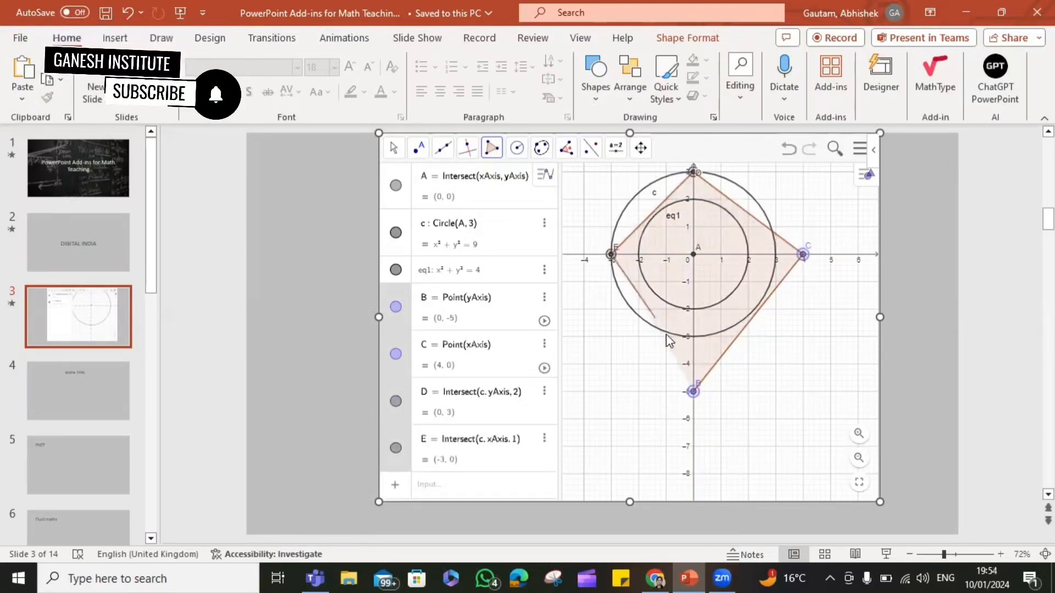
left_click(694, 390)
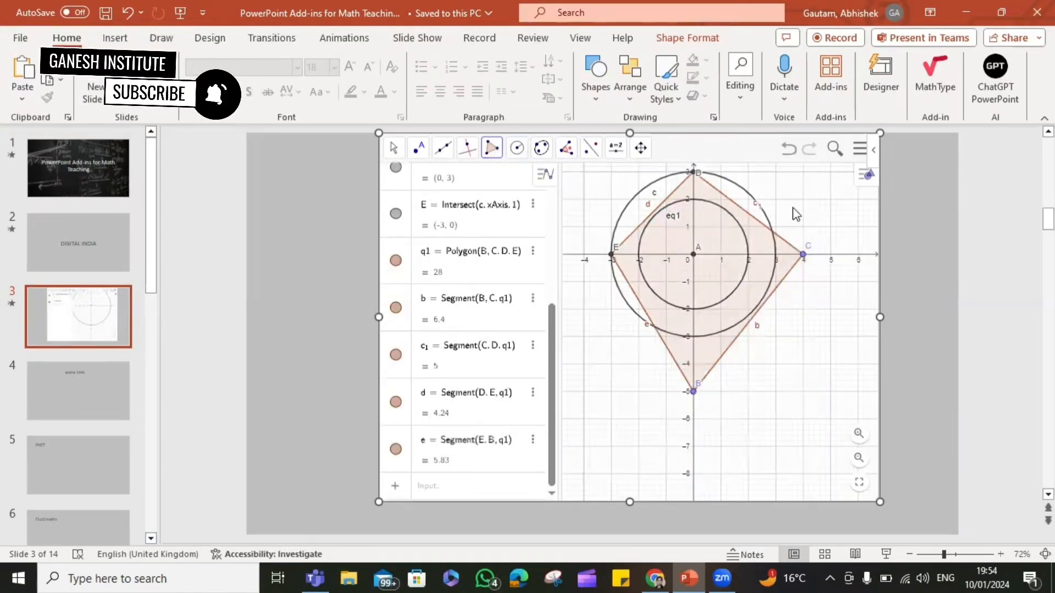
left_click(446, 150)
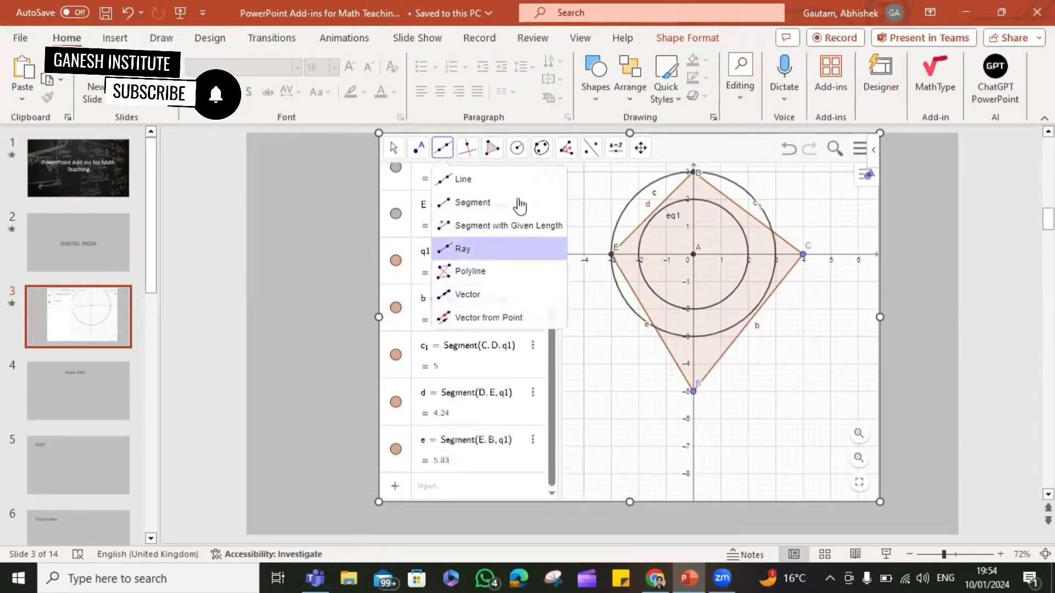
mouse_move(566, 147)
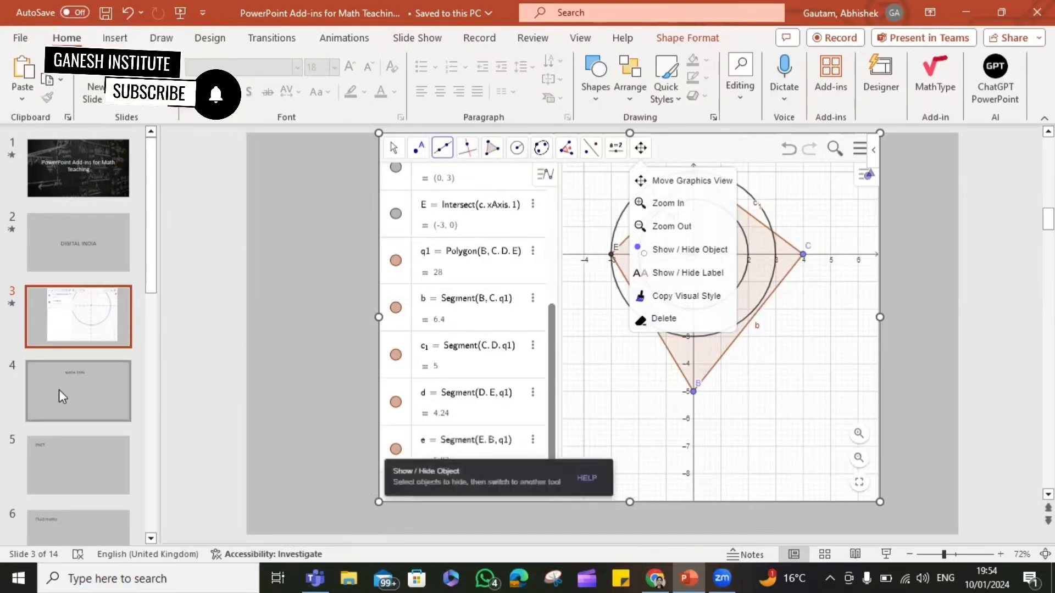
On the MATH TYPE slide, load the MathType add-in and connect it to the Microsoft account.
left_click(62, 404)
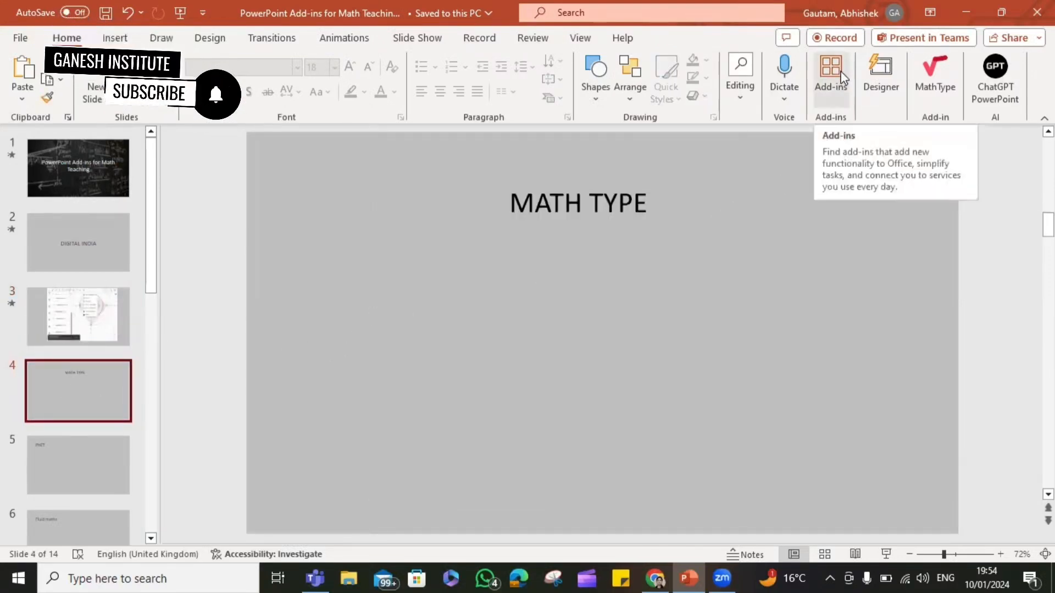
left_click(942, 86)
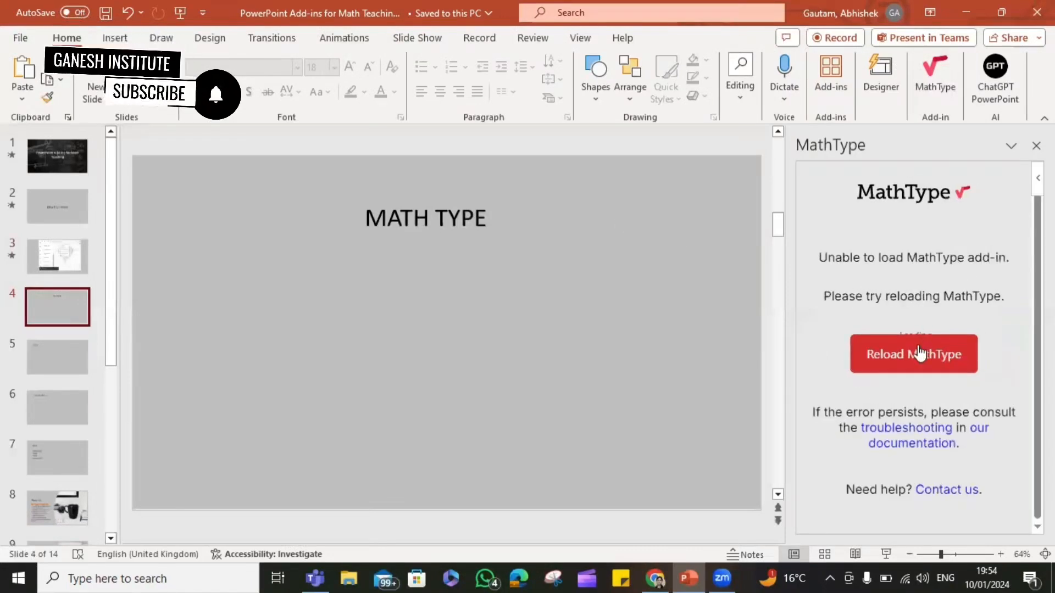
left_click(919, 353)
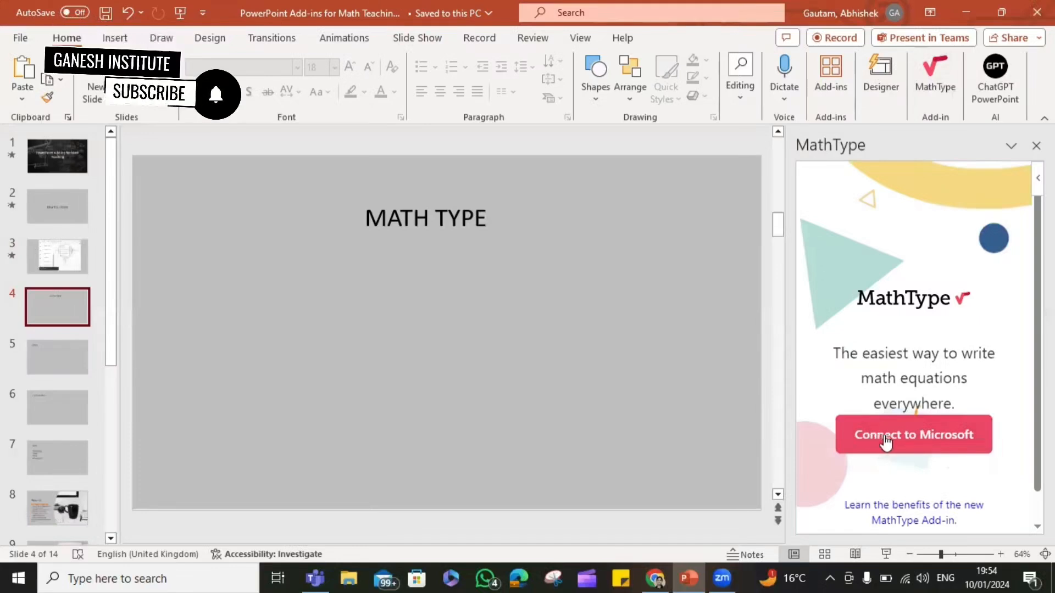
left_click(886, 441)
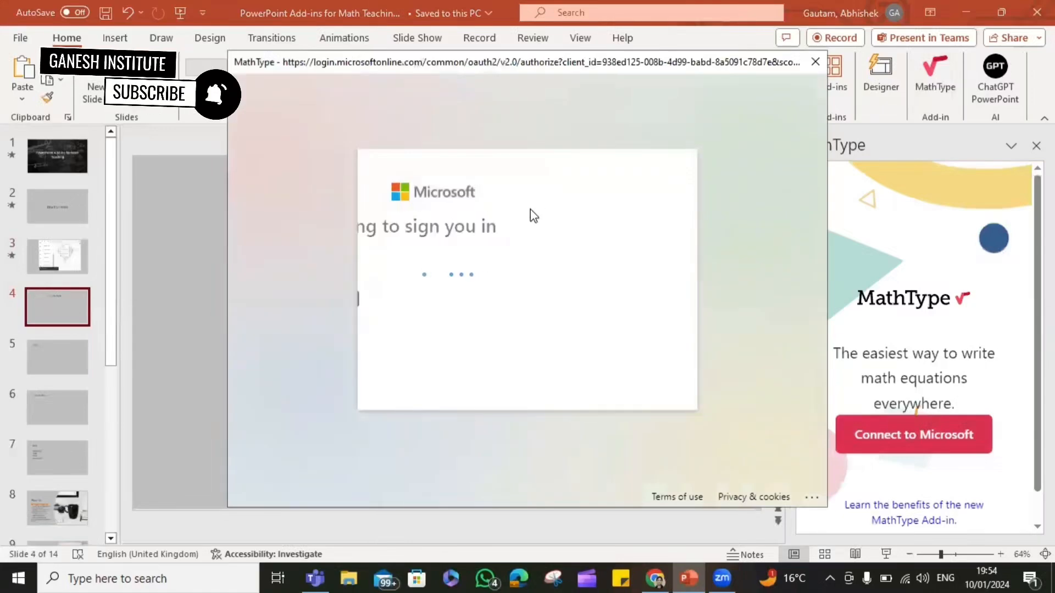
left_click(509, 284)
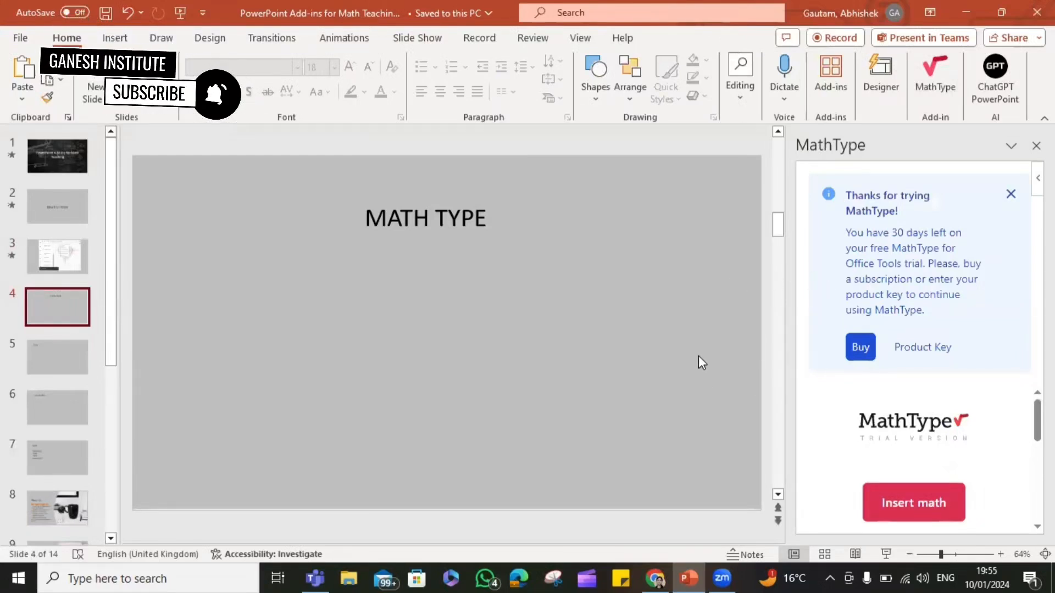
Try composing the fraction X over Y with a ≥ sign in the MathType equation editor, and discard it.
left_click(897, 515)
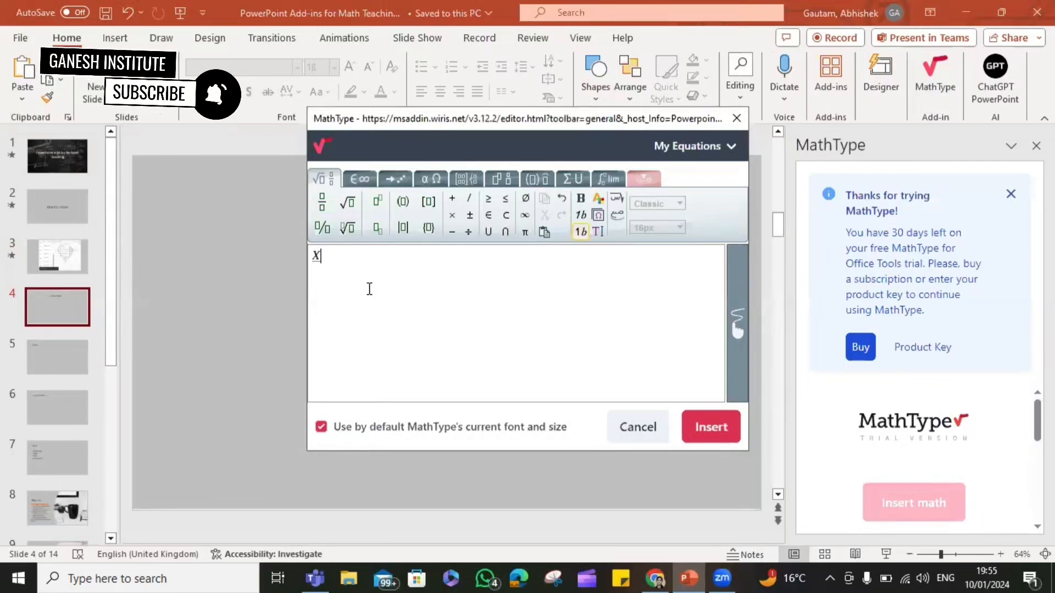
left_click(322, 203)
type("x")
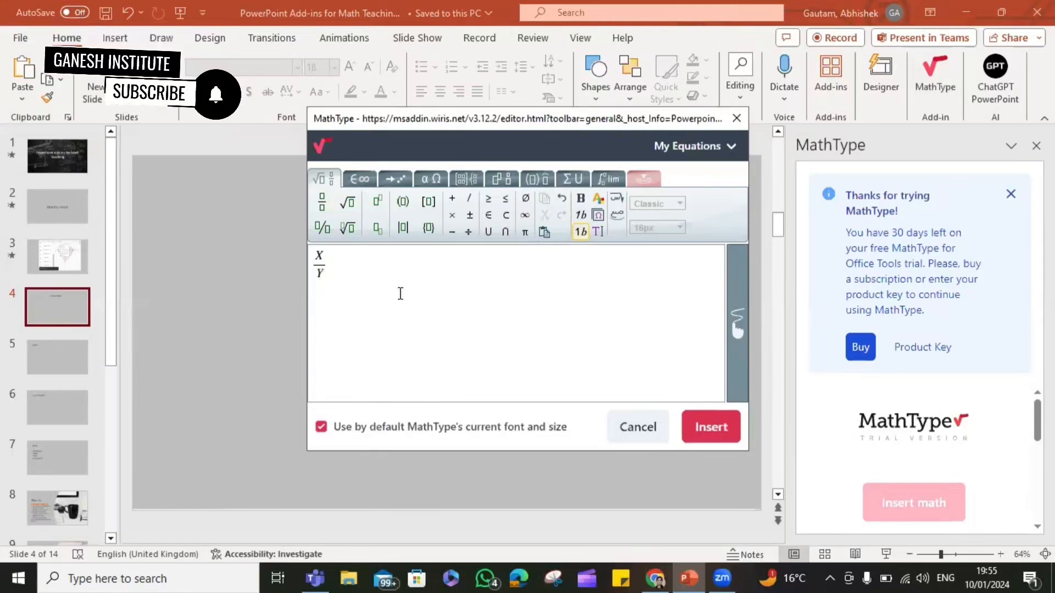
left_click(488, 200)
left_click(614, 185)
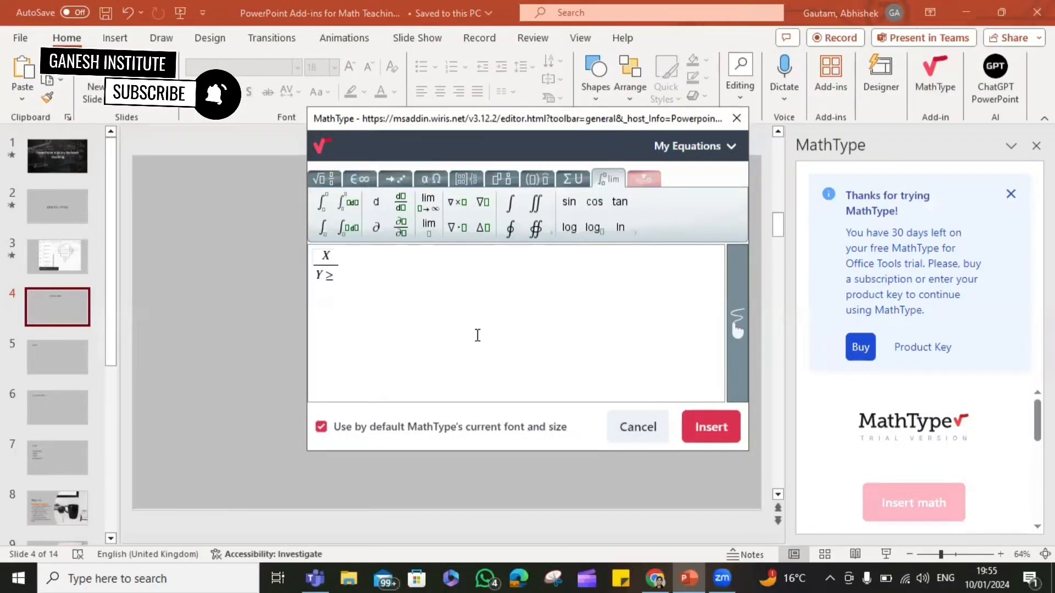
left_click(643, 441)
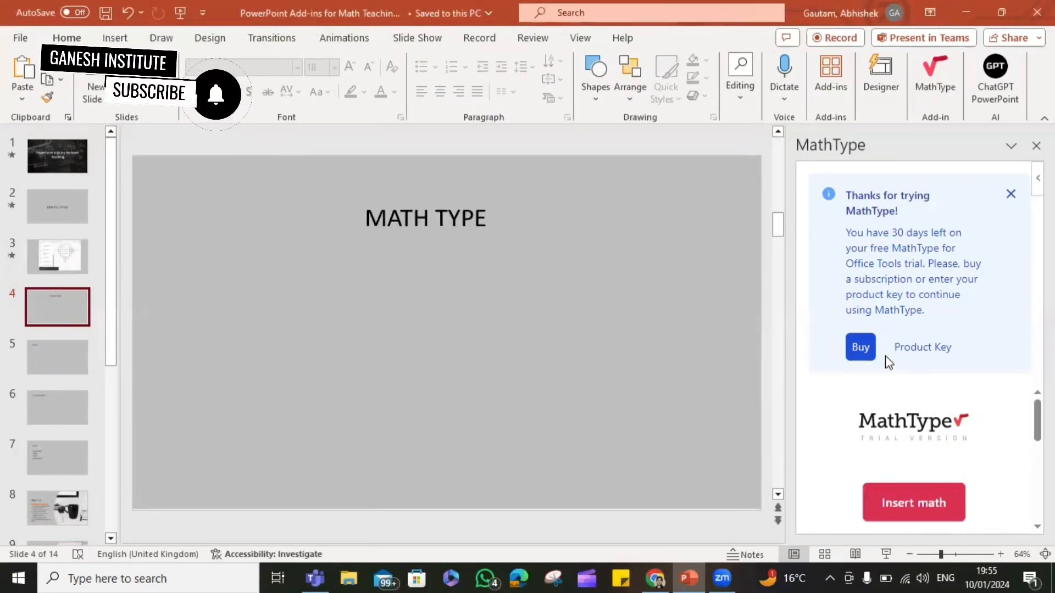
Dismiss the trial and handwriting notices of the MathType add-in.
left_click(1013, 195)
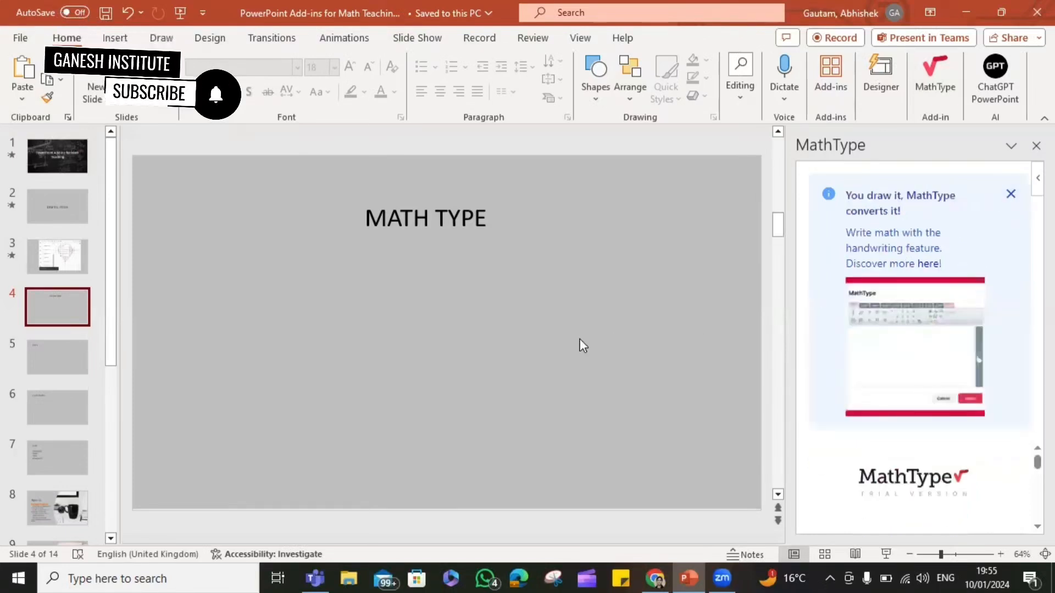
left_click(1011, 195)
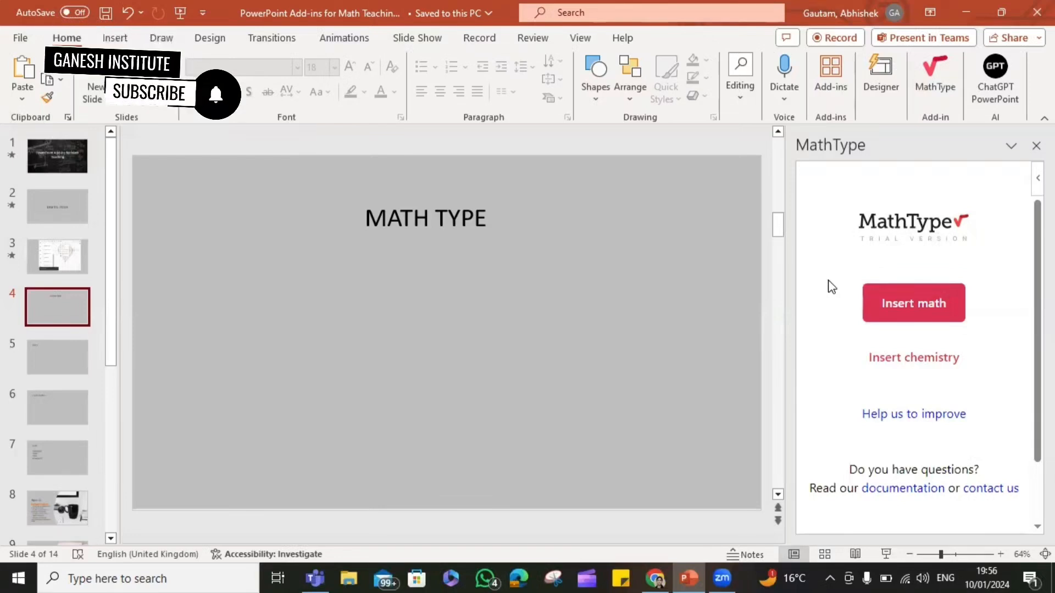
Insert the PhET add-in on the MATH TYPE slide and enlarge its frame up to the slide's upper edge.
left_click(831, 82)
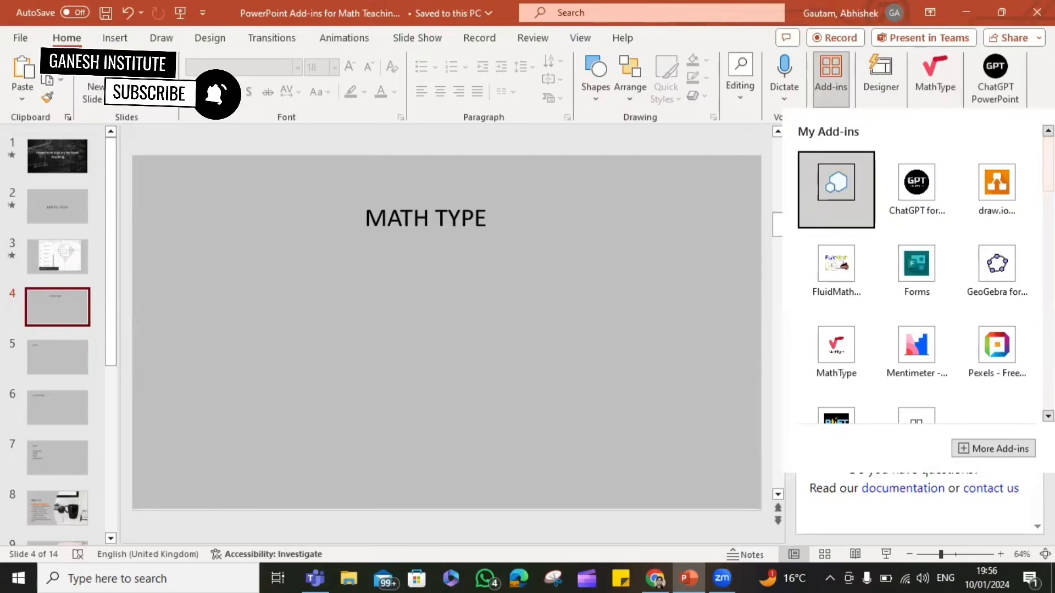
scroll(983, 258, "down", 3)
left_click(838, 253)
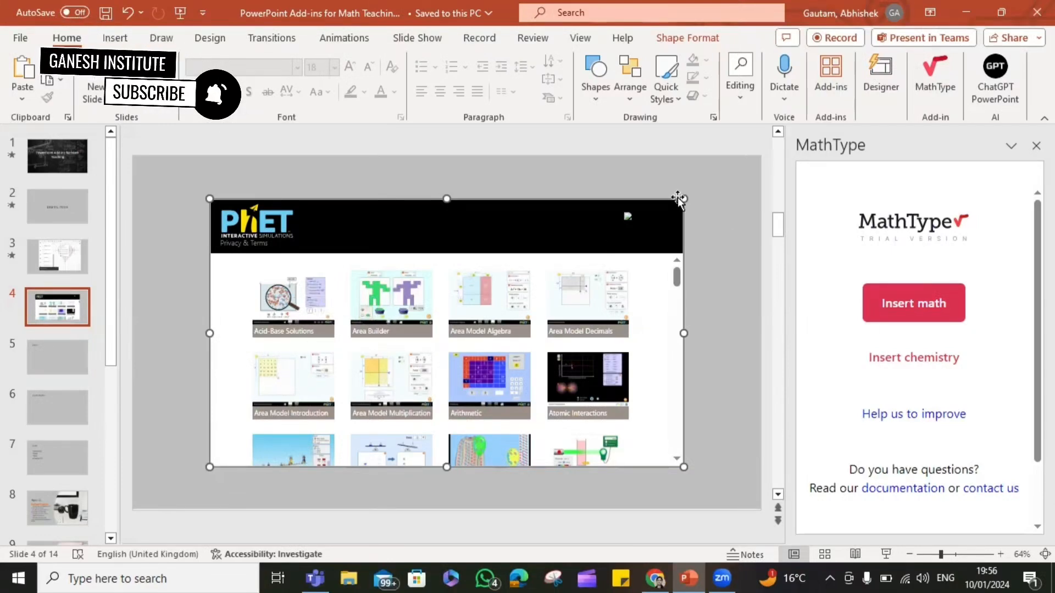
left_click_drag(681, 198, 745, 155)
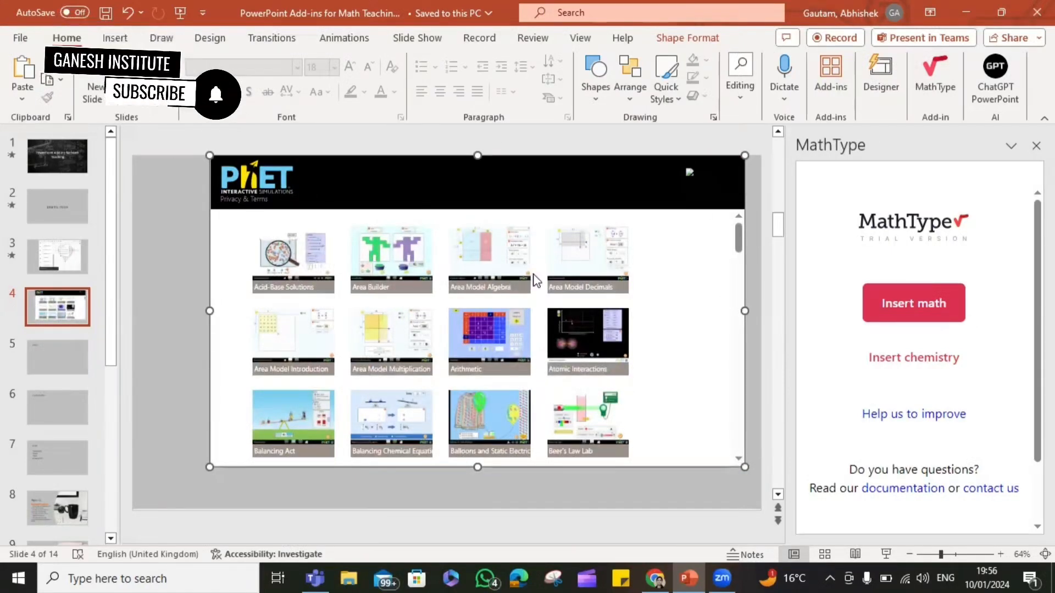
Open the Explore screen of PhET's Area Model Algebra simulation and widen the frame towards the slide's left edge.
left_click(501, 276)
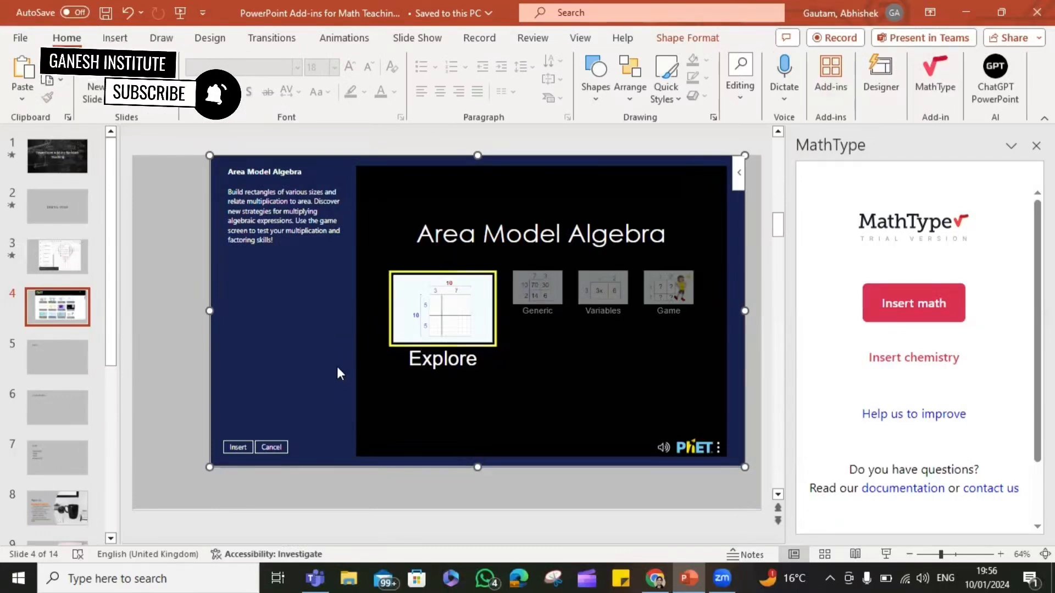
left_click(446, 311)
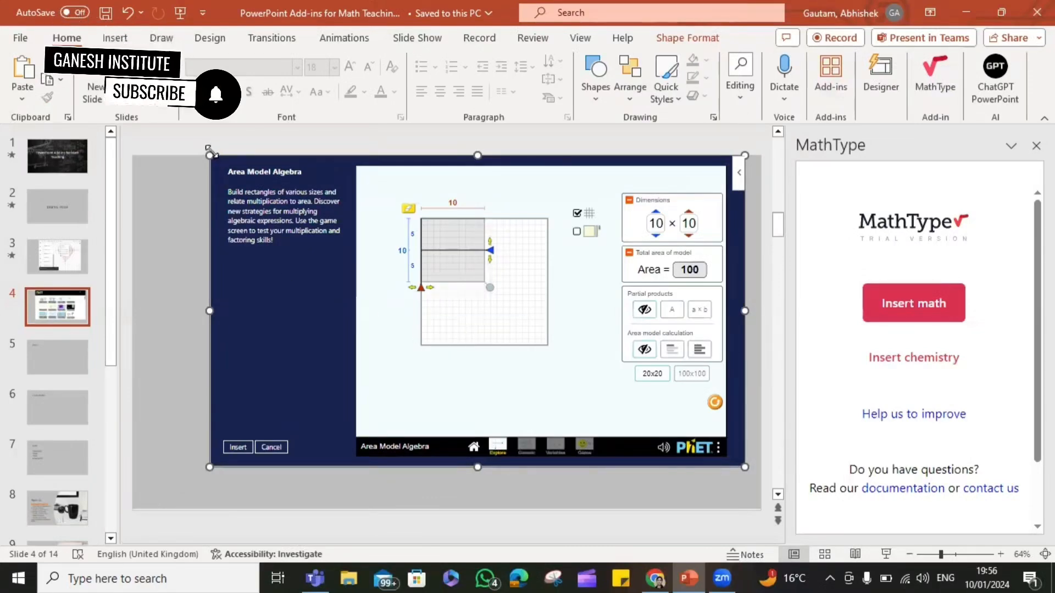
left_click_drag(209, 311, 146, 303)
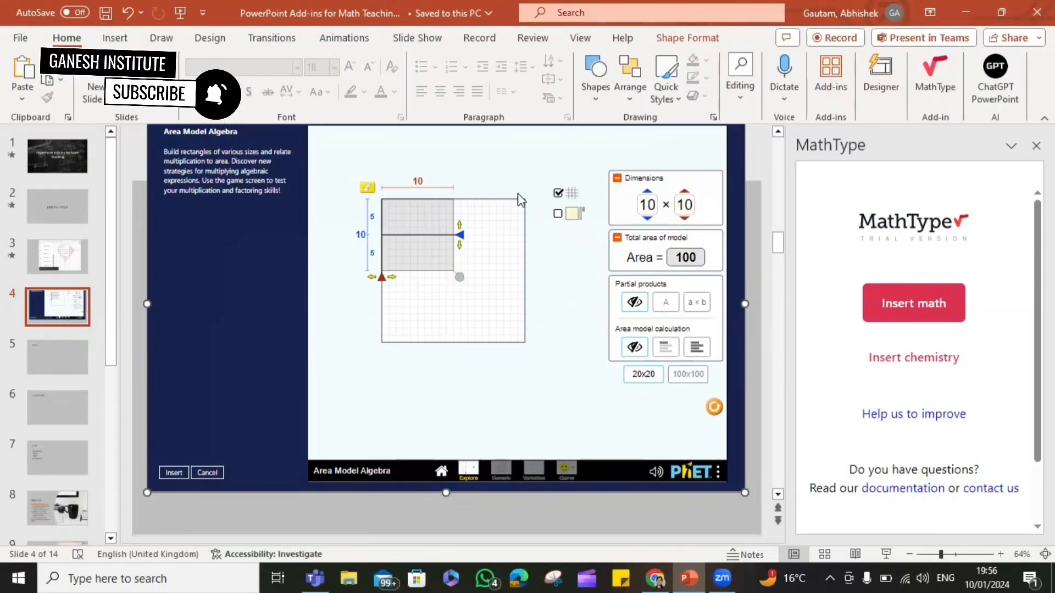
Try the values 11 and 9 for the area model's first dimension, and resize the rectangle to 15 × 16.
left_click(648, 190)
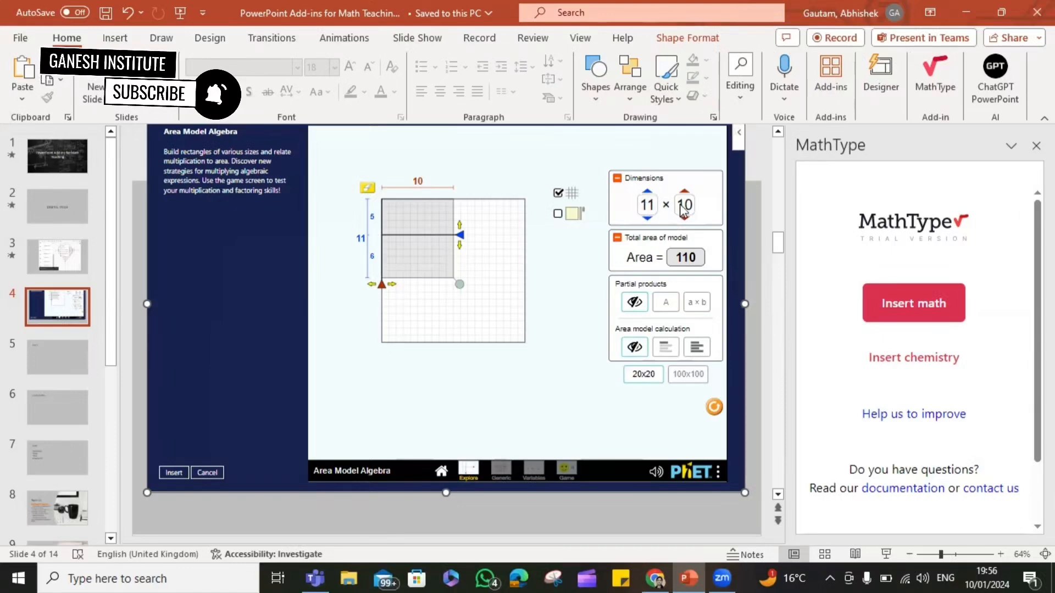
double_click(648, 219)
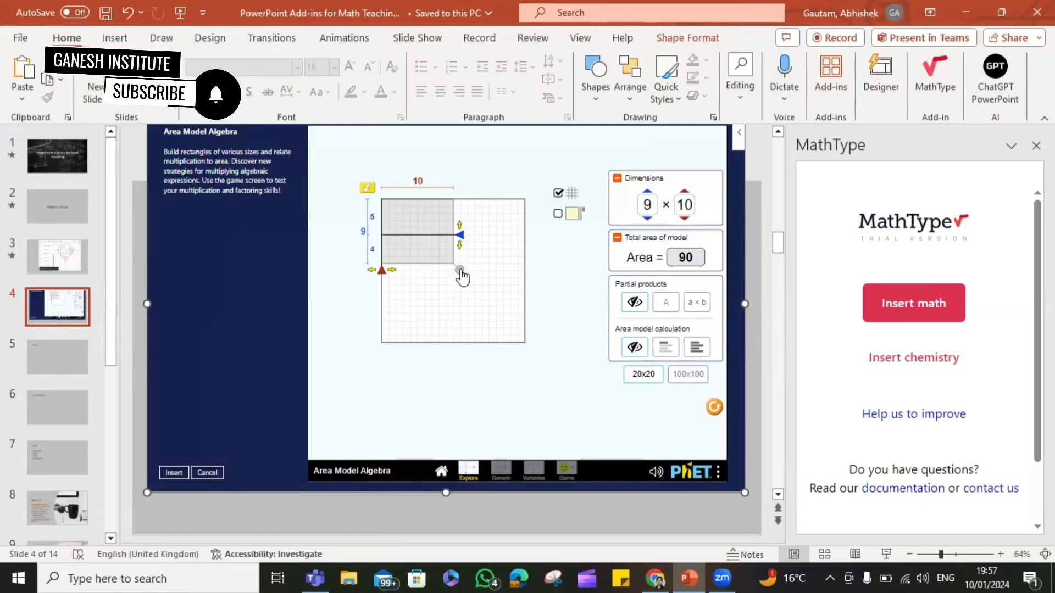
left_click_drag(461, 273, 505, 318)
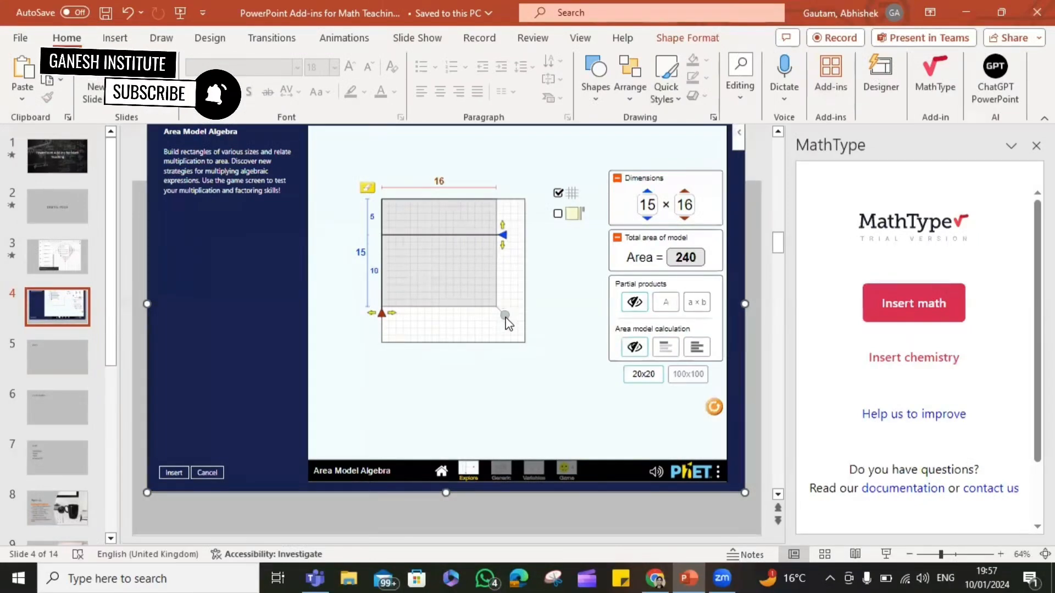